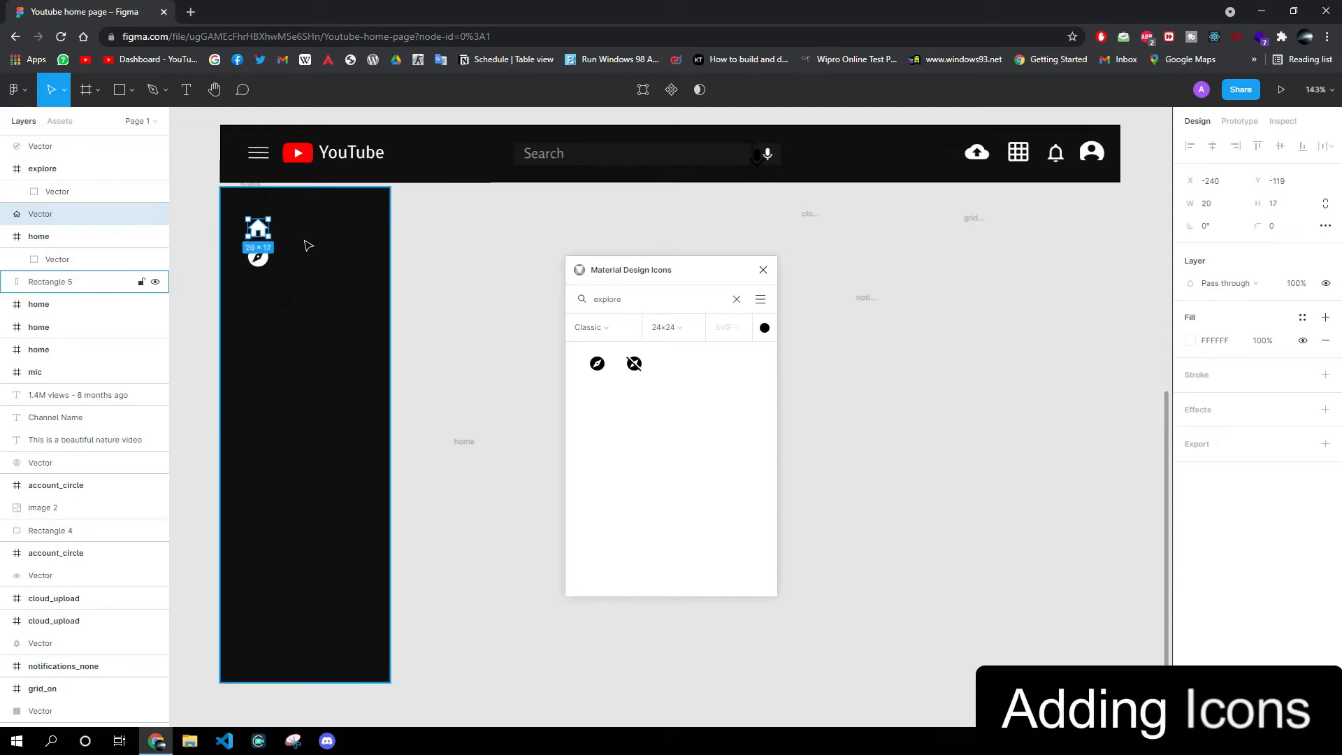
- Align the explore icon under the home icon, and add the subscriptions icon beneath it by searching the icon library for "subscription"
click(258, 262)
click(299, 263)
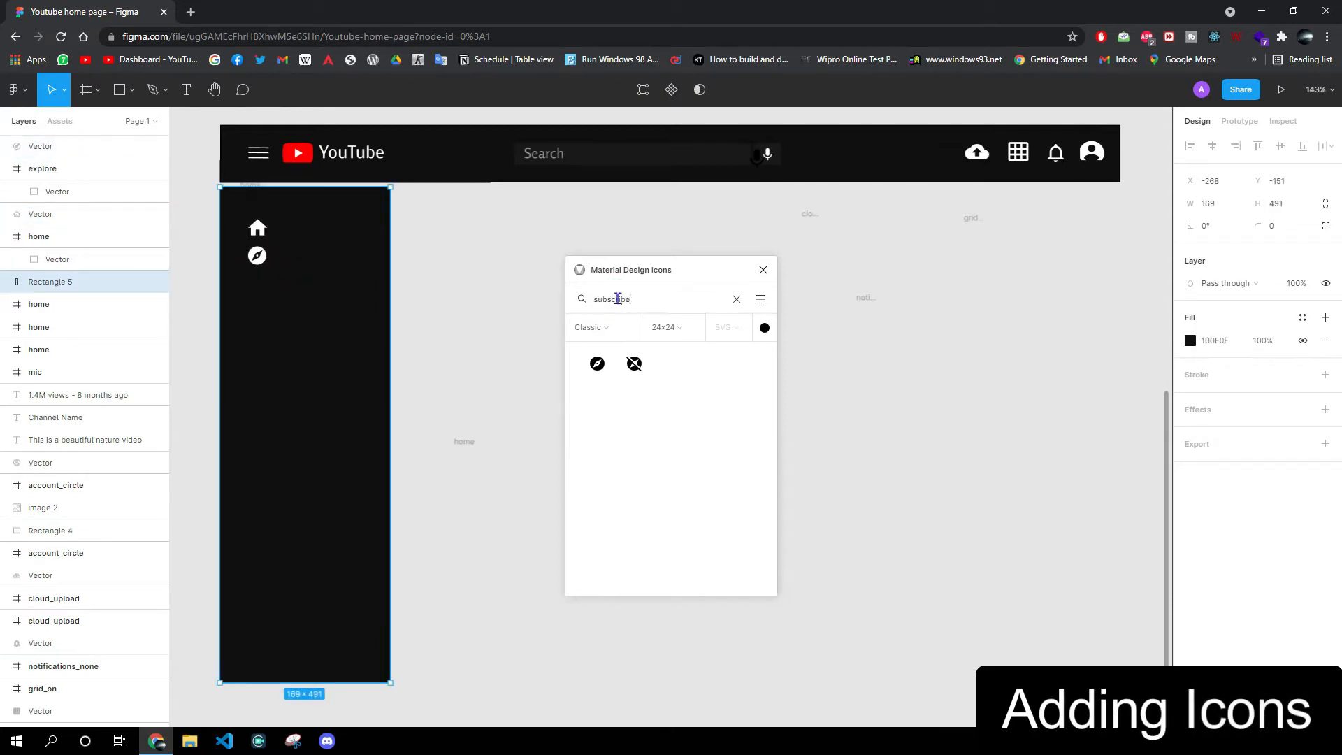
click(570, 306)
text(play)
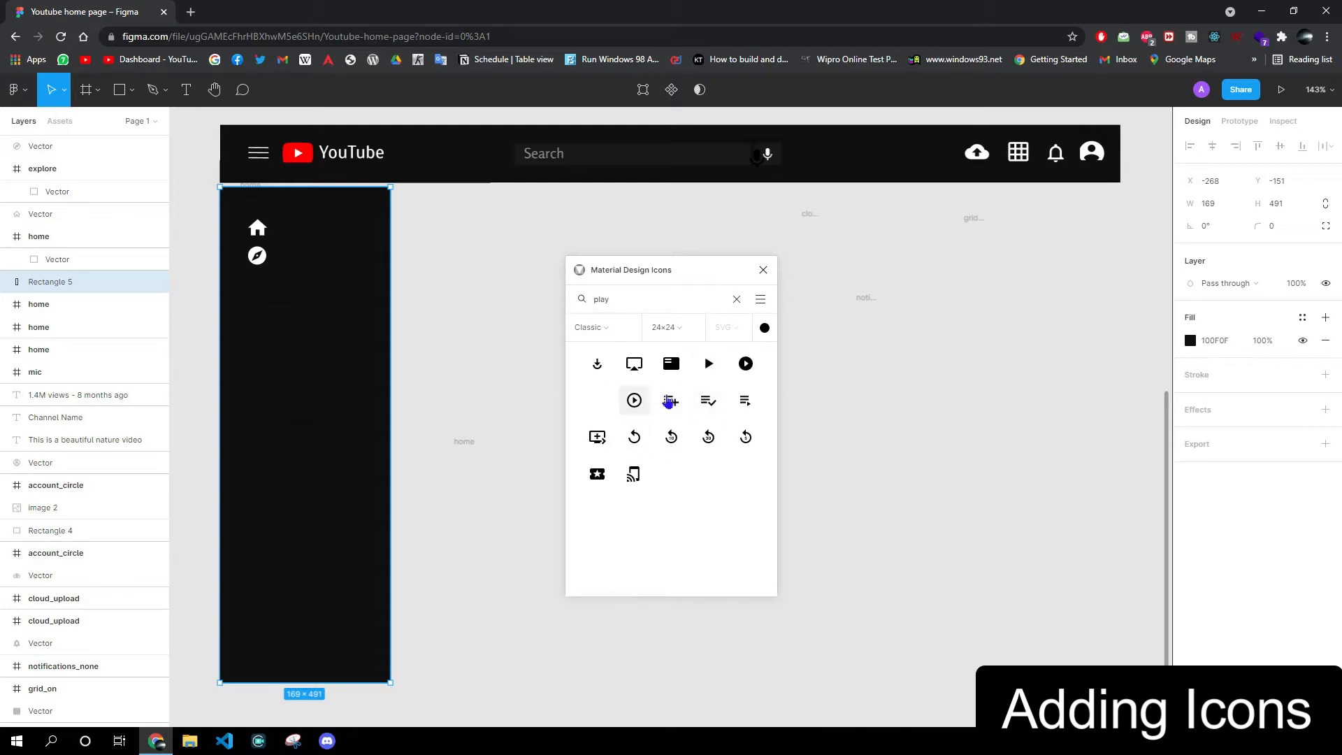
click(619, 300)
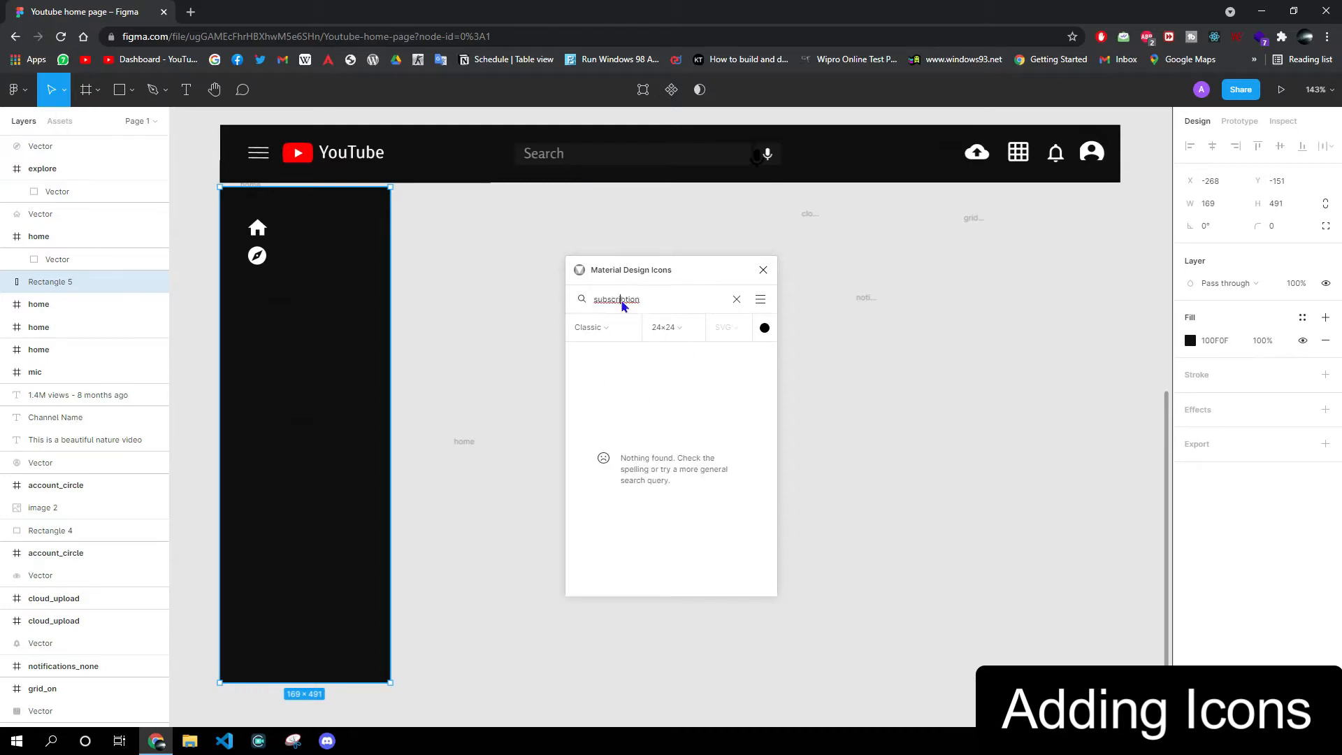
right_click(251, 283)
click(1190, 341)
drag(1034, 392, 986, 353)
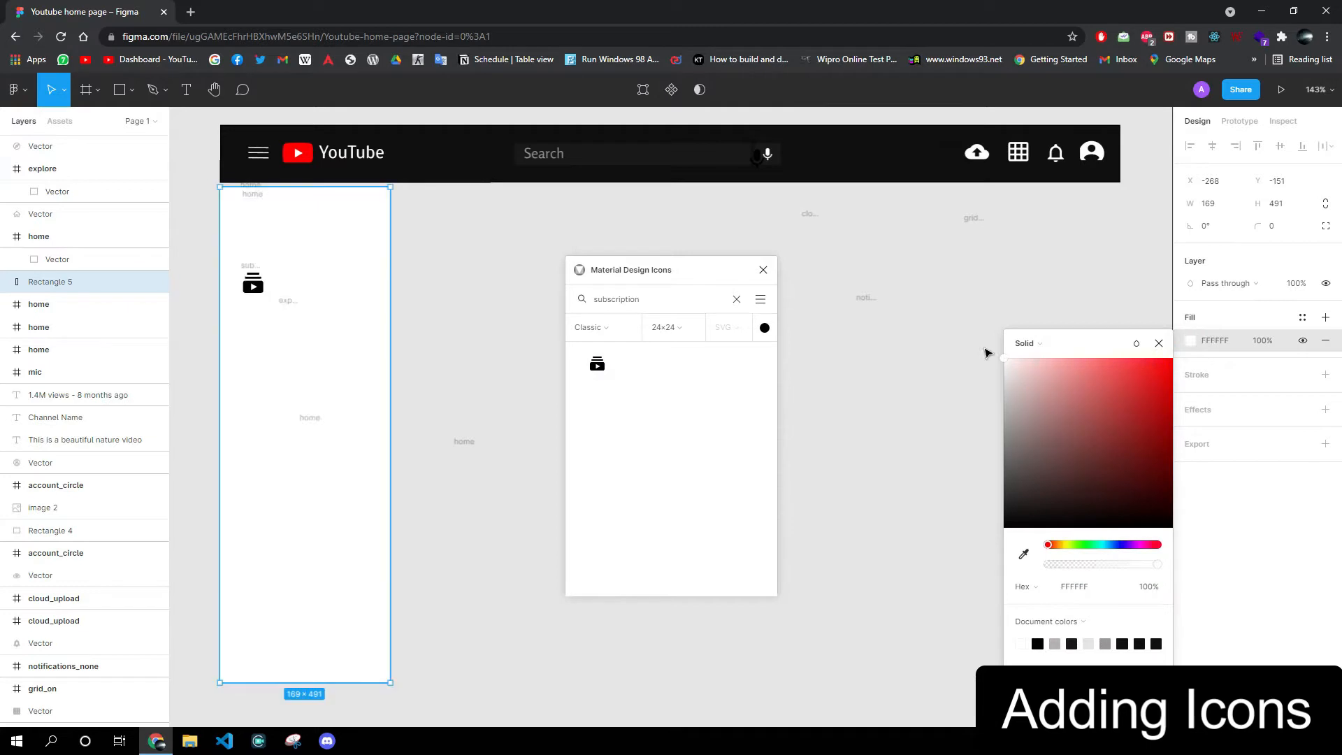
key(ctrl+z)
- Change the fill of the subscriptions icon in the sidebar to white
click(253, 285)
click(1191, 453)
drag(1033, 405, 996, 370)
click(469, 384)
- Search the icon library for "library", place the library_add icon below the subscriptions icon and fill it white
triple_click(619, 299)
text(l)
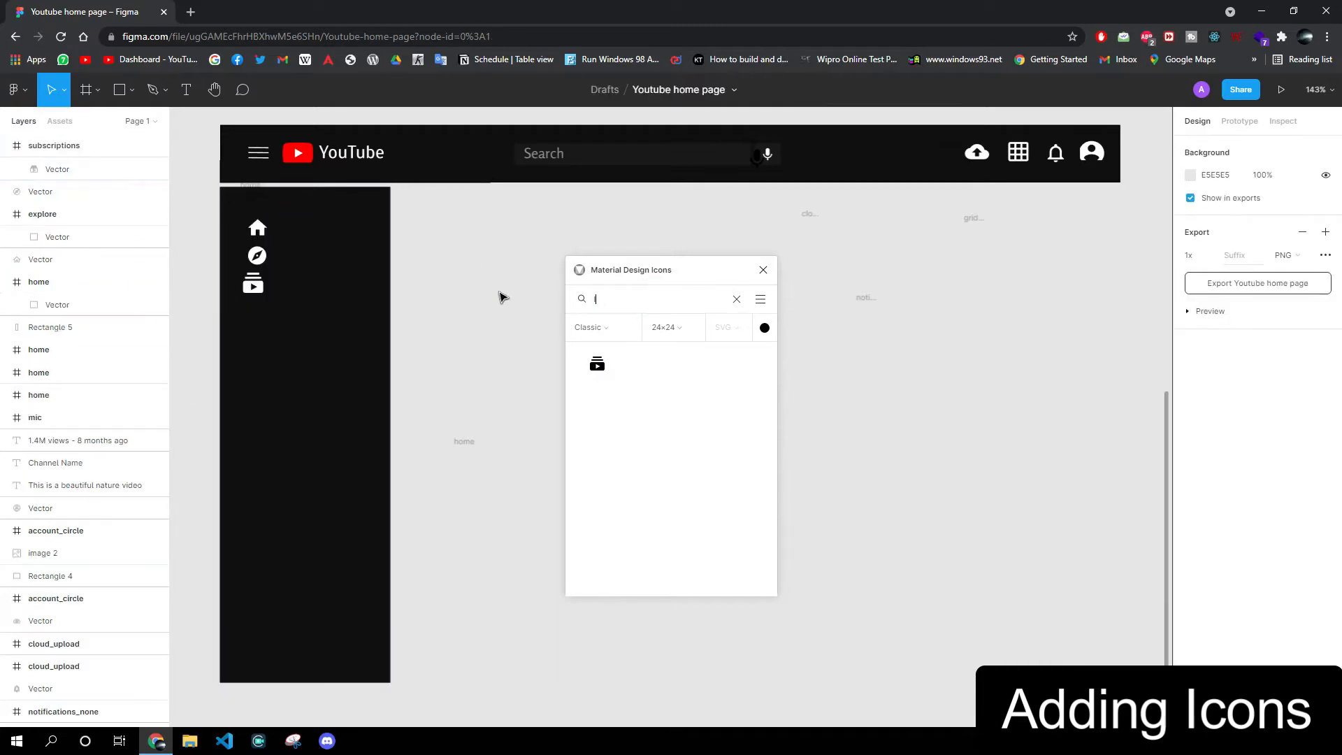
drag(259, 344, 256, 318)
right_click(247, 319)
click(1192, 455)
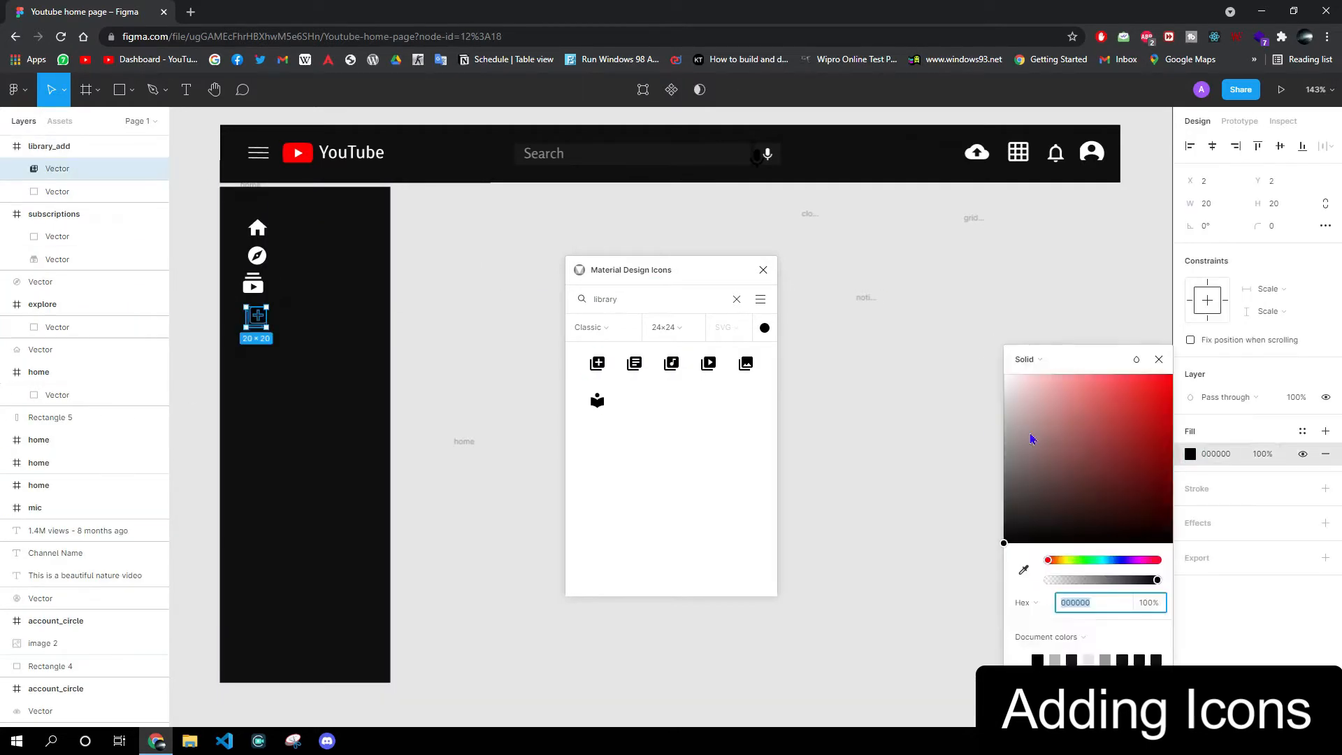
drag(1030, 438, 998, 370)
click(472, 324)
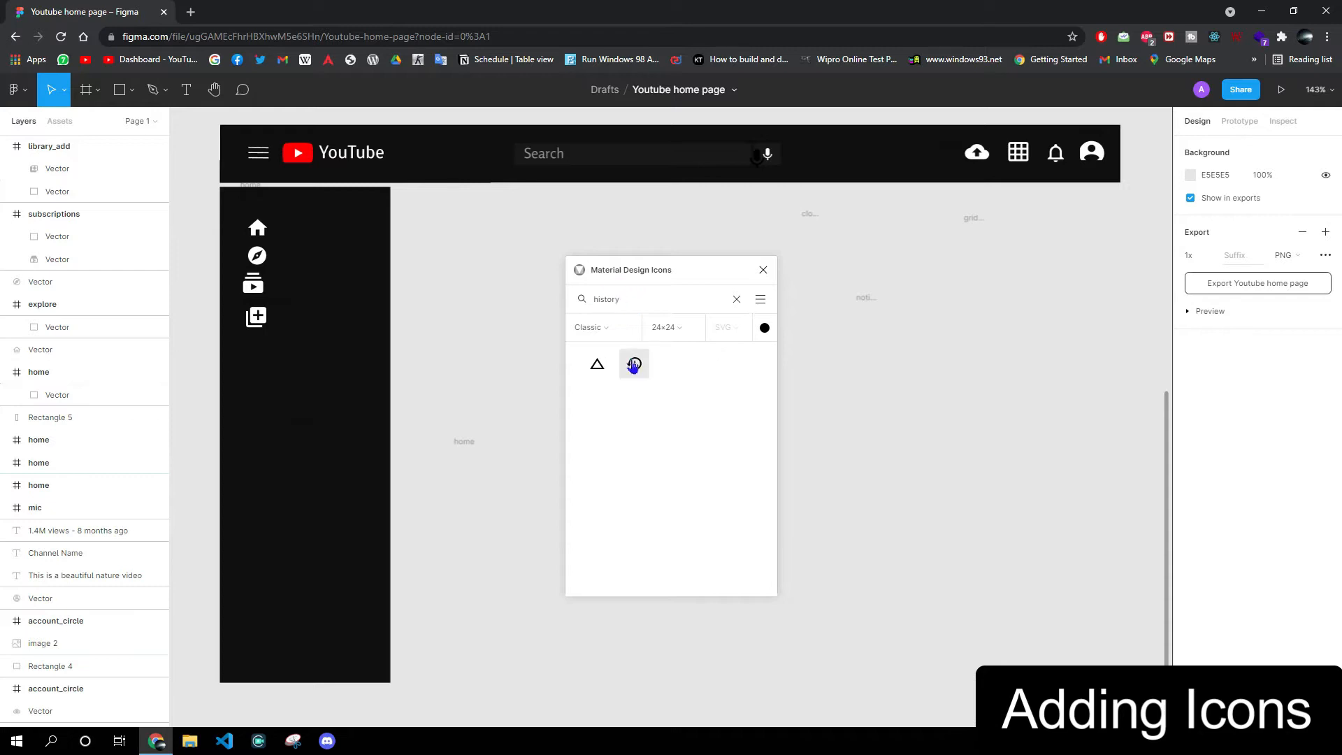
- Place the history icon below the library_add icon in the sidebar and fill it with FFFFFF
click(253, 346)
click(1190, 454)
drag(1031, 426, 946, 356)
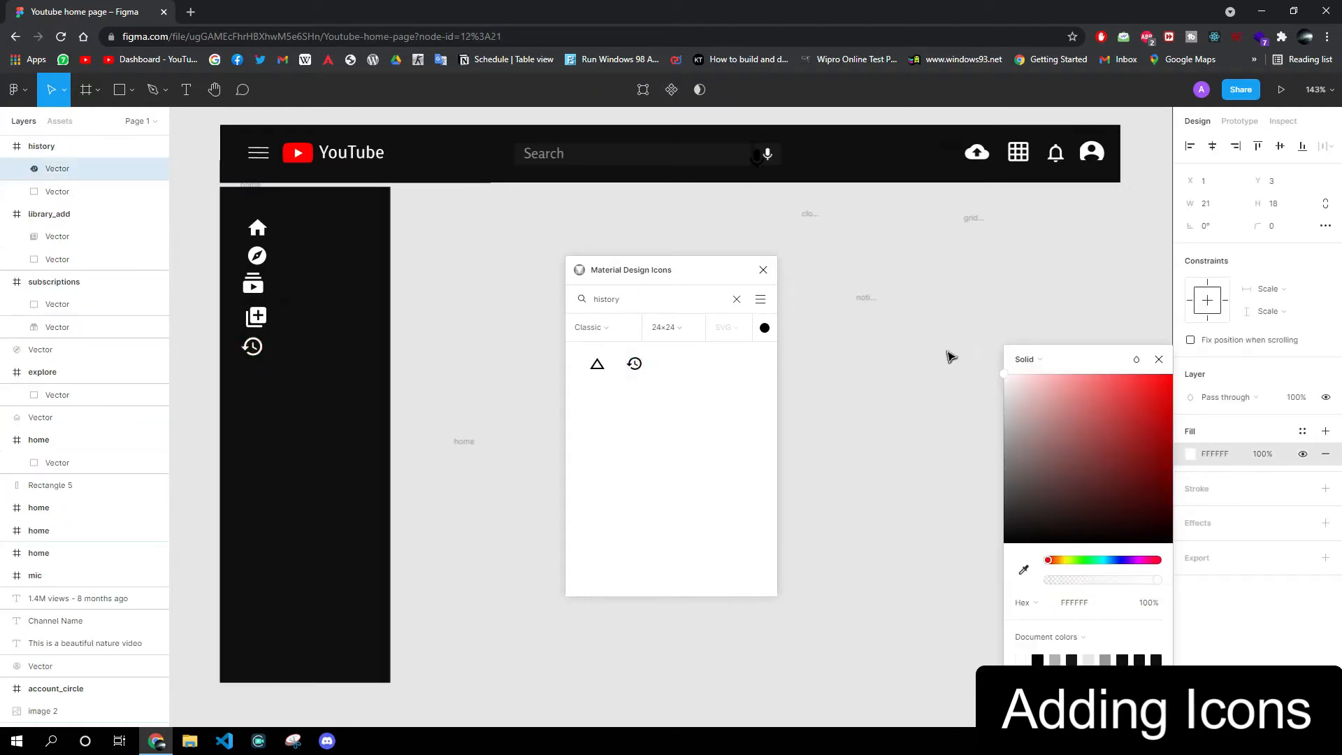
- Search the icon library for "video", place the video_library icon below the history icon and fill it with FFFFFF
drag(620, 299, 473, 301)
text(video)
click(670, 398)
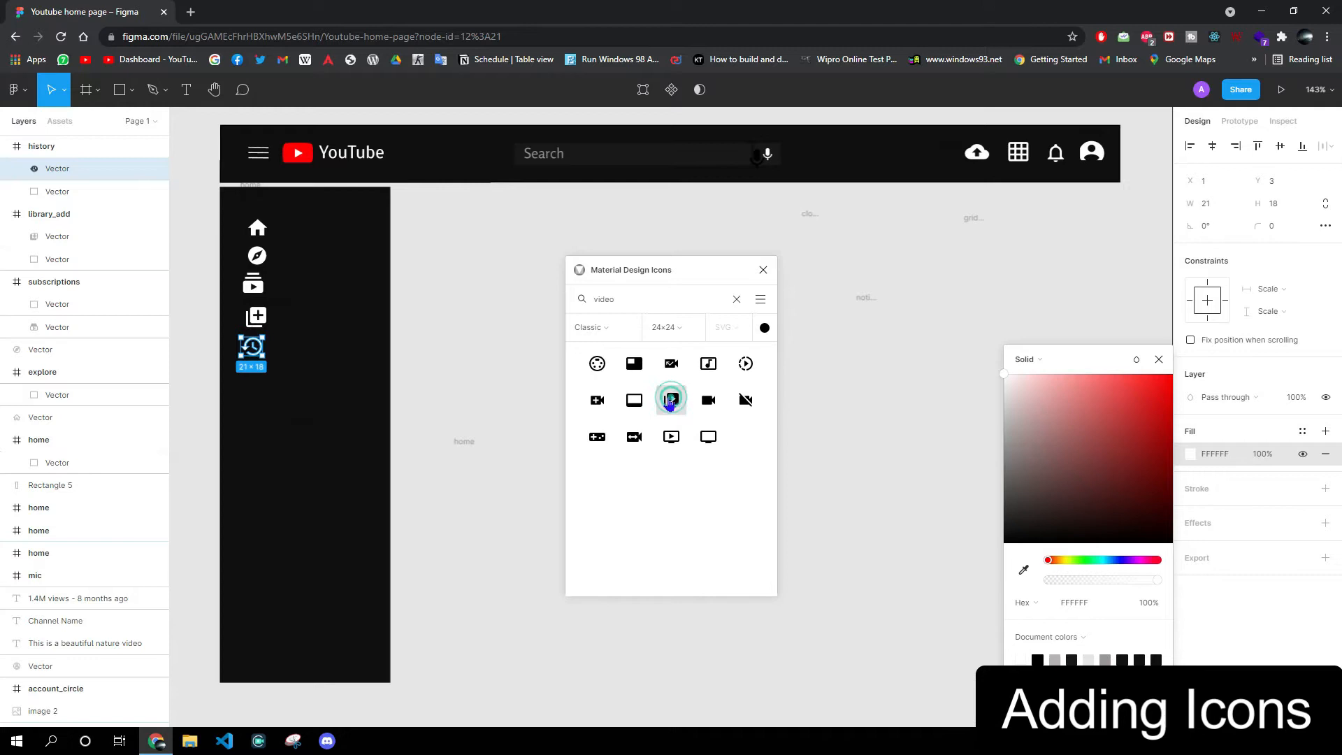
drag(250, 402, 249, 388)
click(250, 389)
click(1189, 453)
drag(1030, 426, 983, 366)
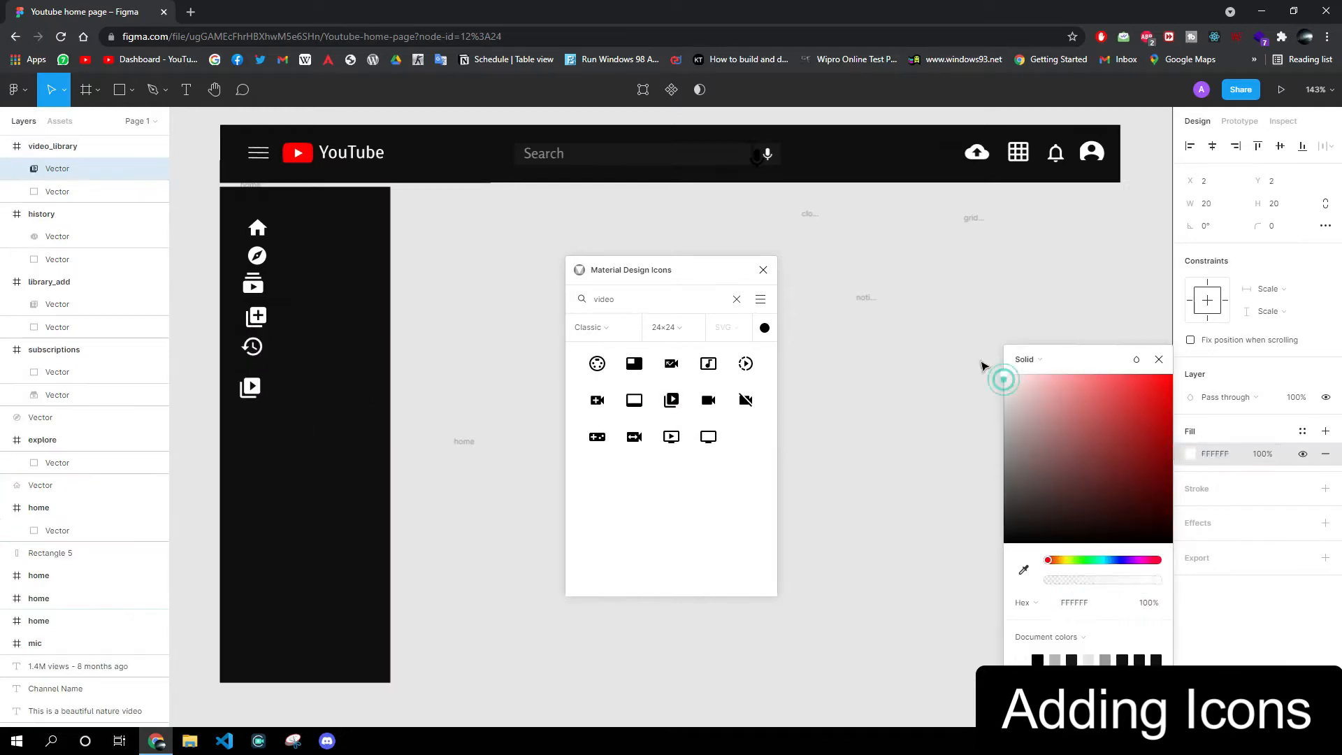
- Search the icon library for "later" and add the watch_later icon in white below the video_library icon
click(445, 455)
text(later)
click(597, 363)
click(458, 447)
click(528, 493)
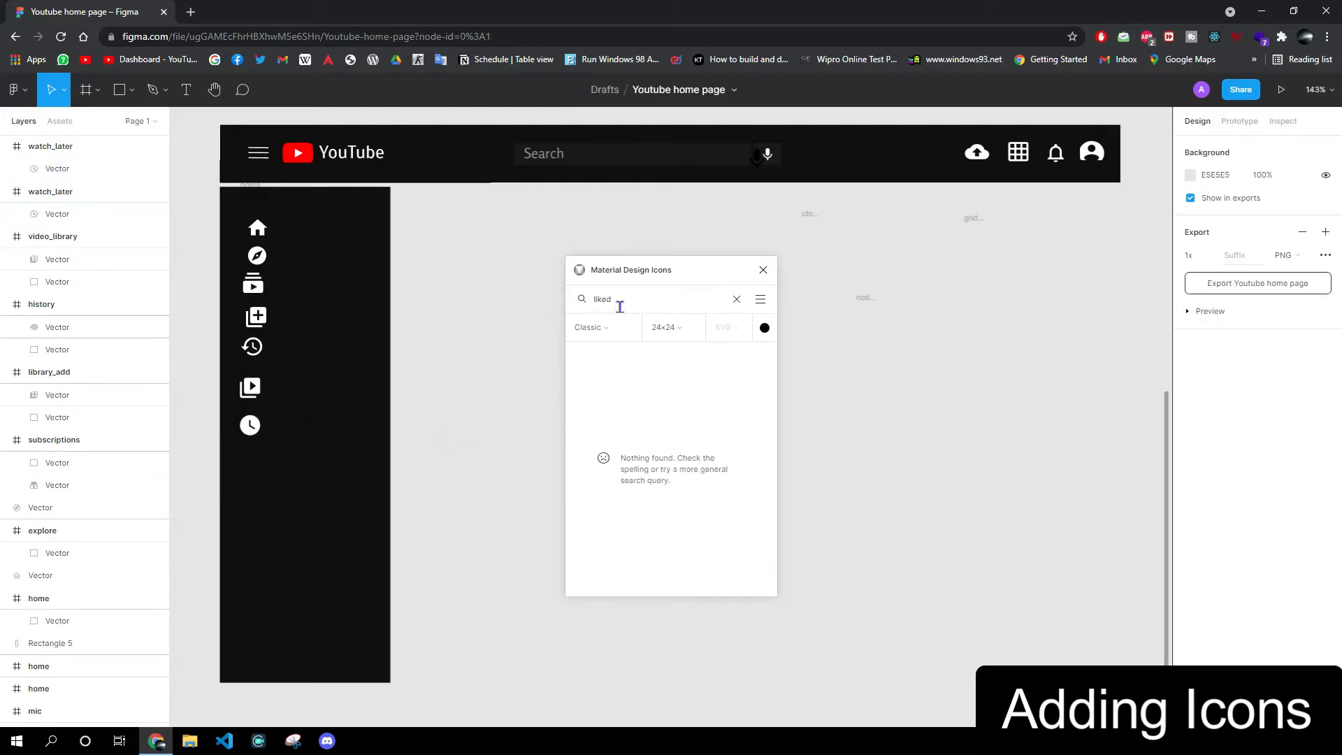
- Add the thumb_up icon below the watch_later icon in the sidebar and fill it white
click(634, 363)
click(1190, 453)
drag(1138, 448, 1004, 374)
click(434, 470)
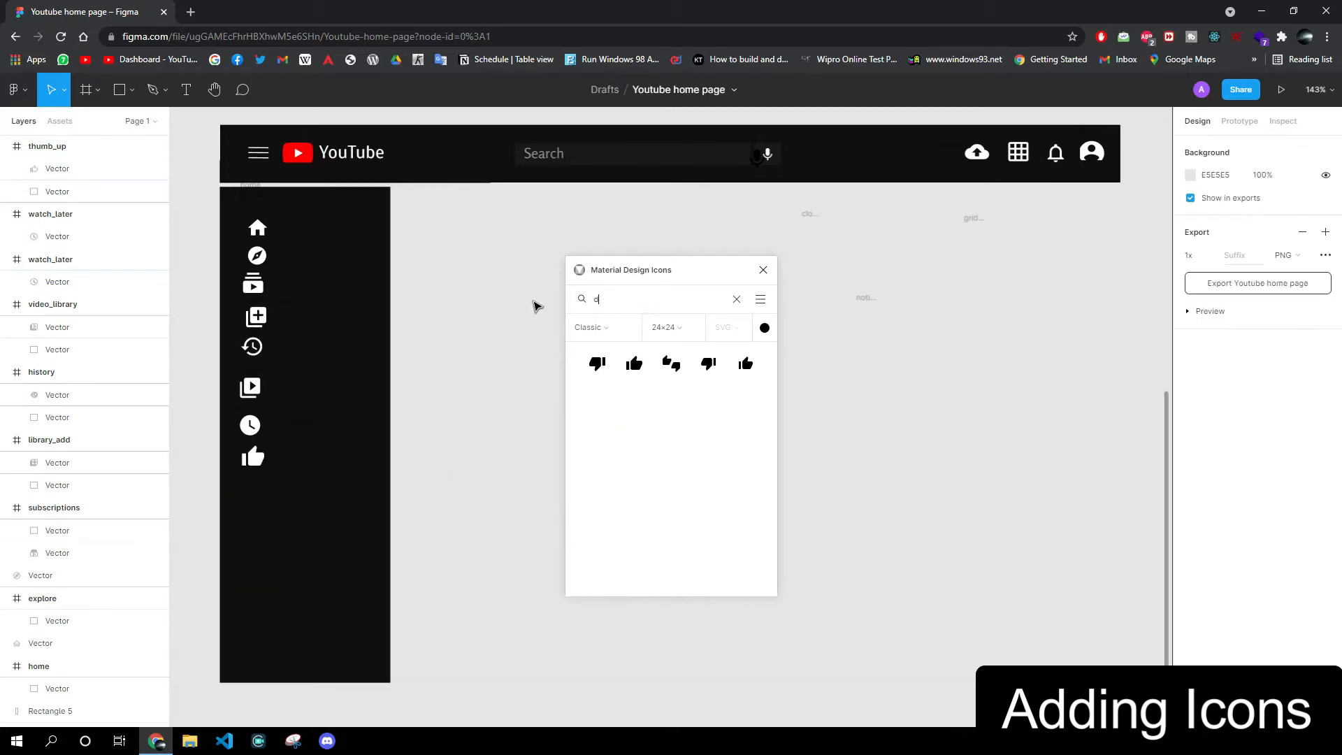
- Search the icon library for "down", place the keyboard_arrow_down icon below the thumb_up icon and fill it white
drag(283, 500, 257, 496)
drag(671, 399, 256, 494)
double_click(253, 488)
click(1191, 431)
drag(1037, 422, 986, 363)
click(447, 475)
click(253, 493)
click(226, 483)
- Delete the stray black watch_later icon lying outside the sidebar
scroll(226, 483, up, 3)
scroll(321, 408, up, 3)
drag(899, 432, 1074, 665)
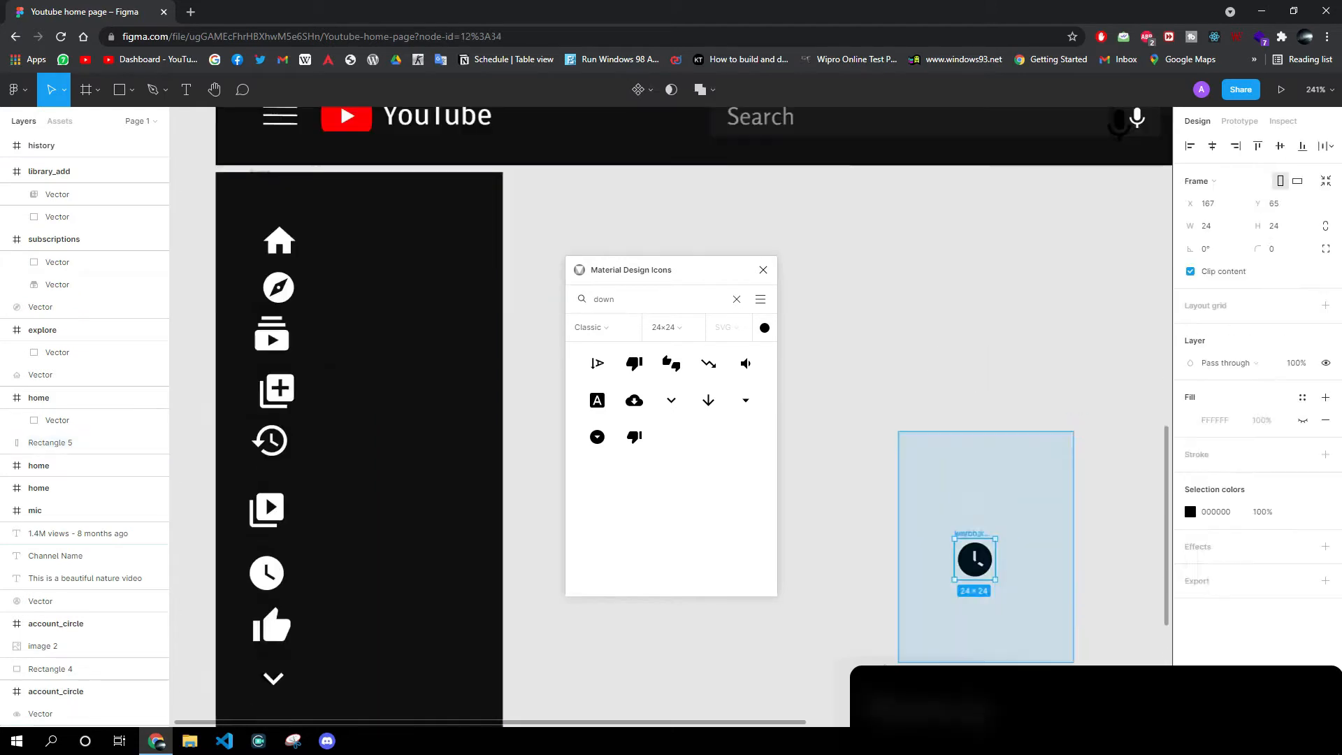
key(Delete)
- Resize the subscriptions icon to 18 × 18 in line with the icons above and delete the leftover explore frame
click(344, 396)
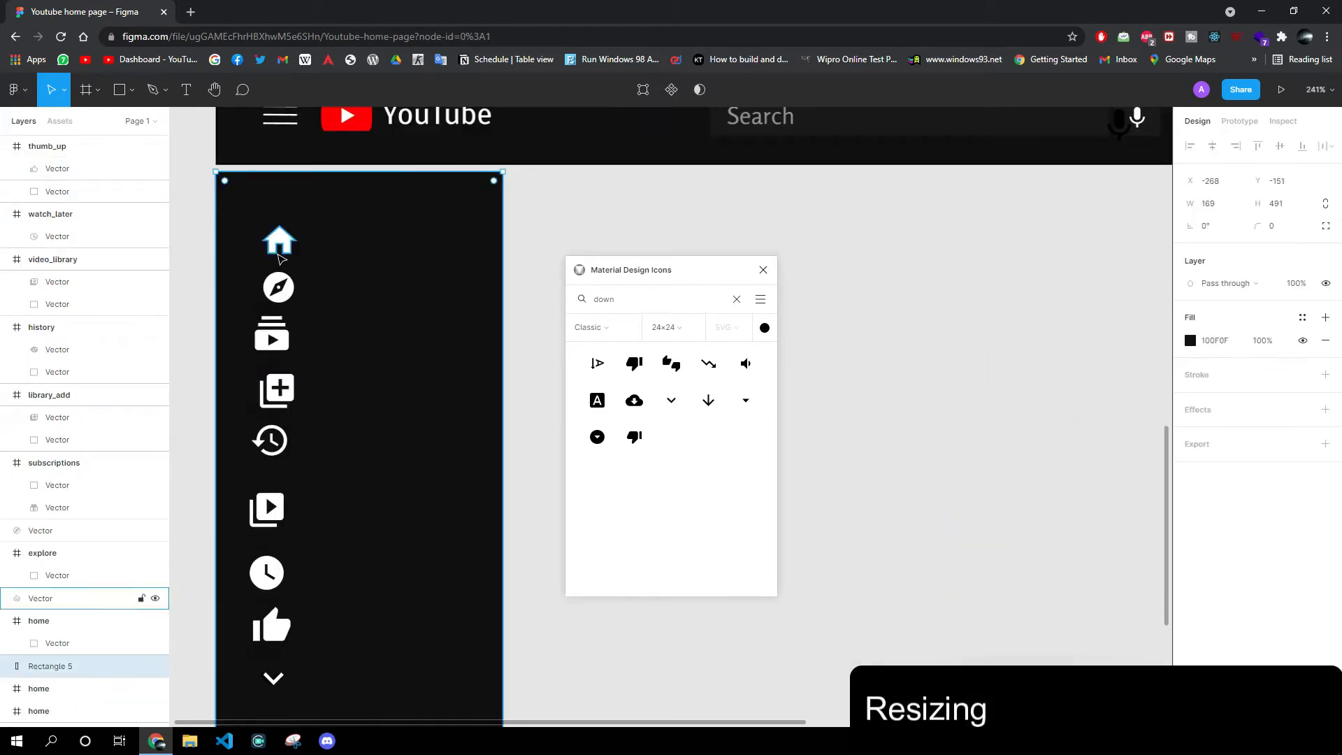
click(283, 342)
drag(284, 346, 284, 348)
click(316, 377)
key(Delete)
click(288, 348)
click(380, 369)
- Resize the library_add icon to 18 × 18 and shrink the history icon to match it
click(279, 390)
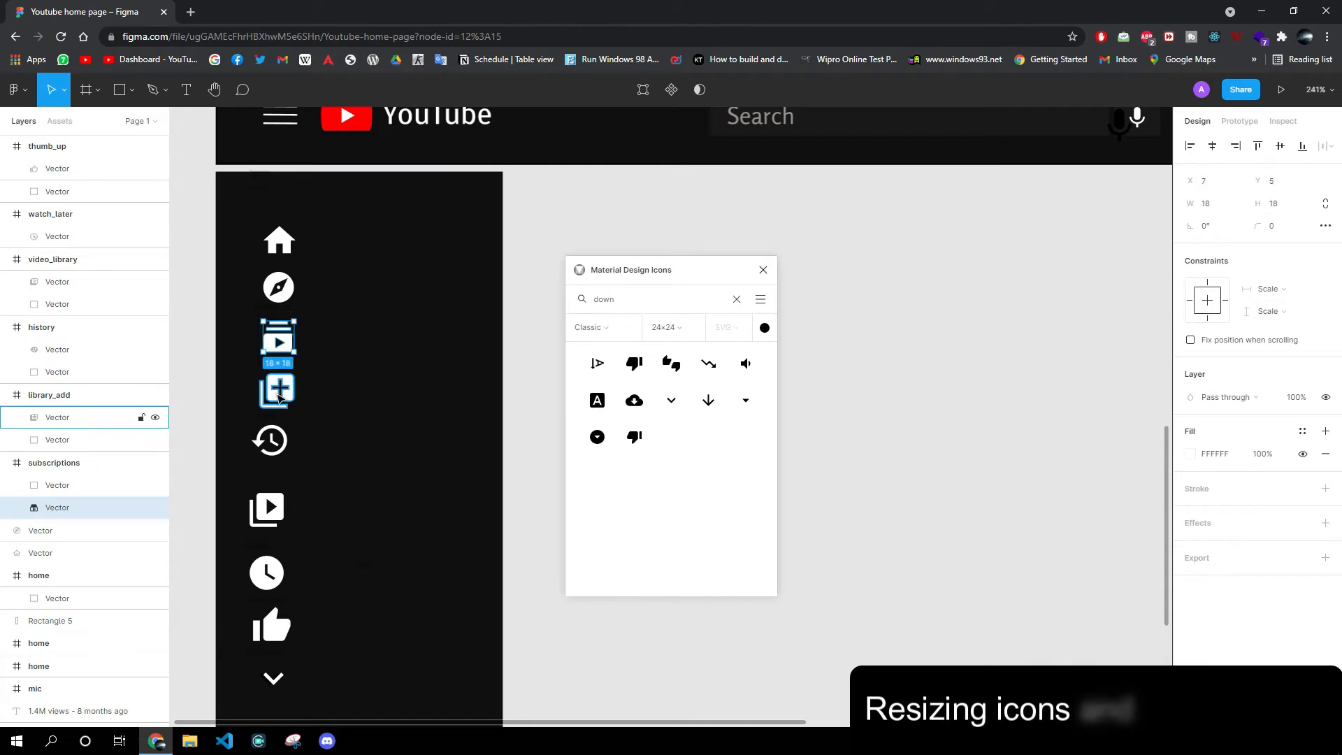
key(Return)
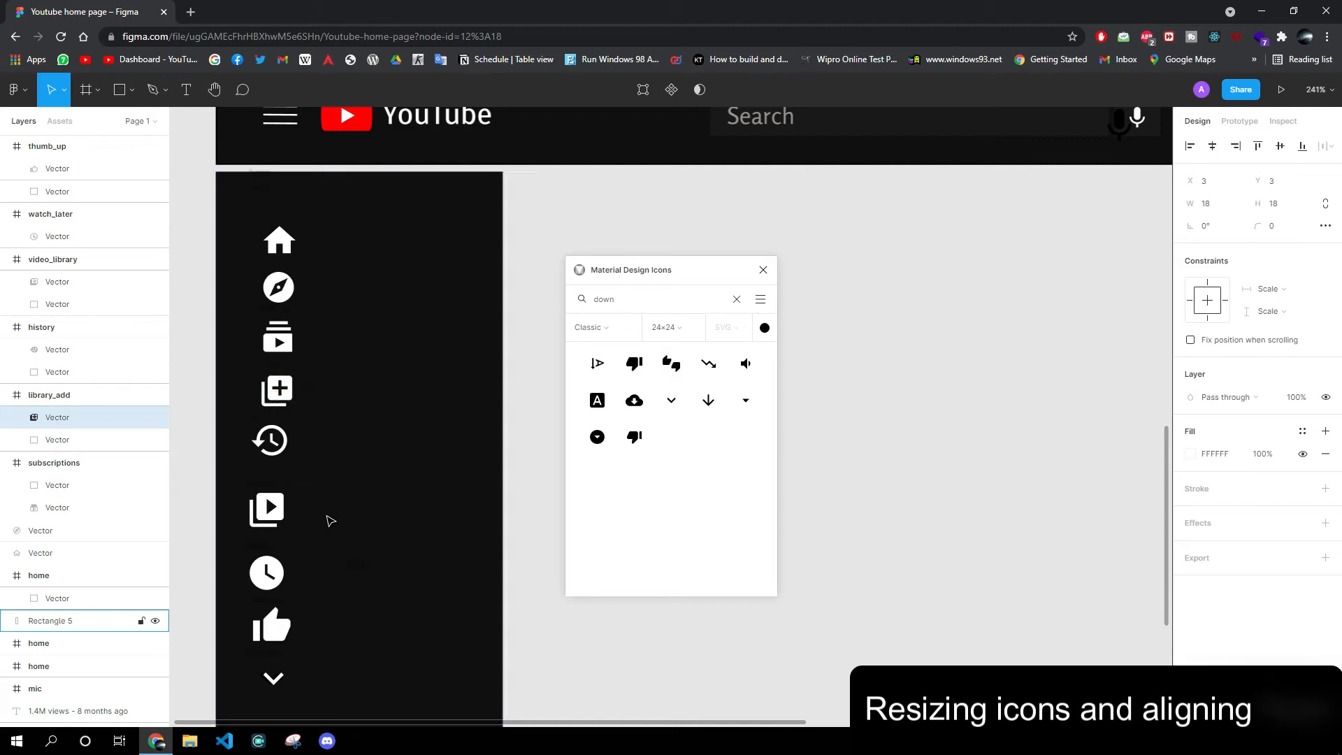
click(270, 441)
key(Return)
click(321, 453)
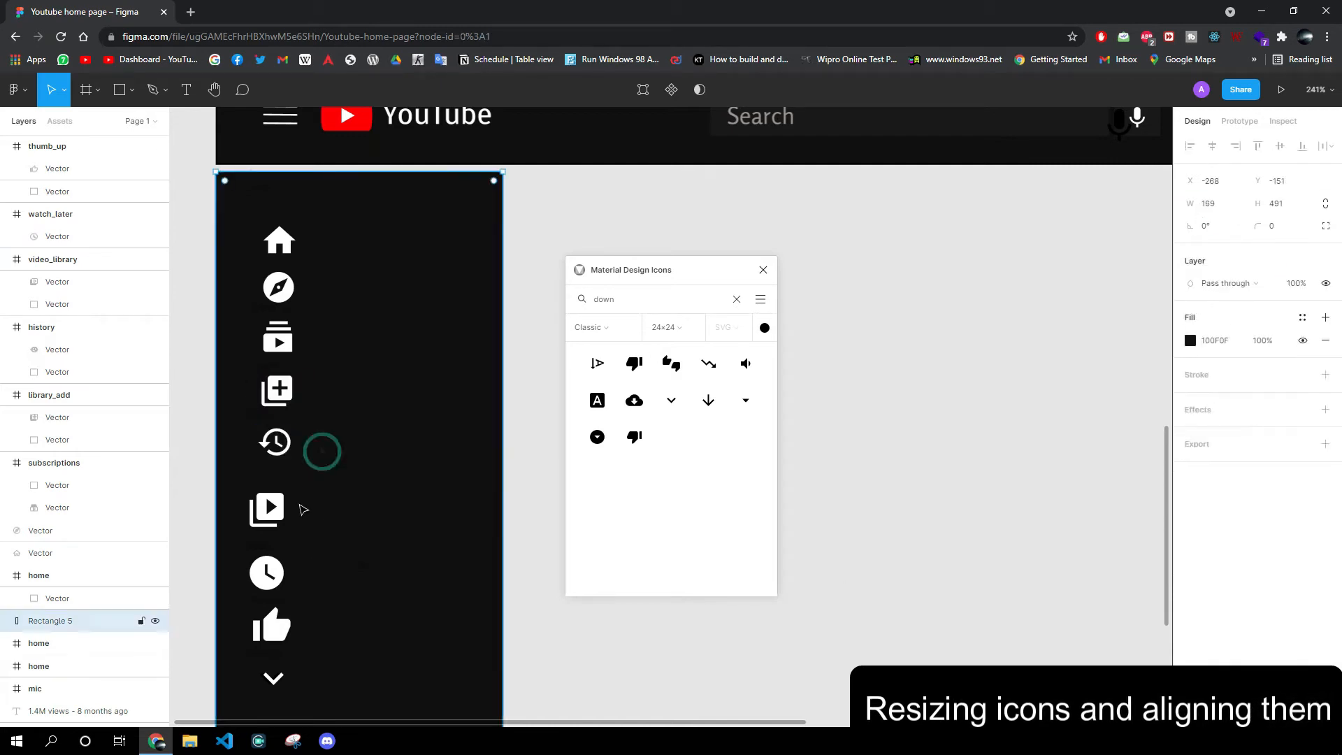
- Reduce the video_library icon and the watch_later icon to a width of 18 and shift them toward the icon column
click(272, 508)
click(1209, 204)
text(1)
key(Right)
click(267, 572)
key(Tab)
text(1)
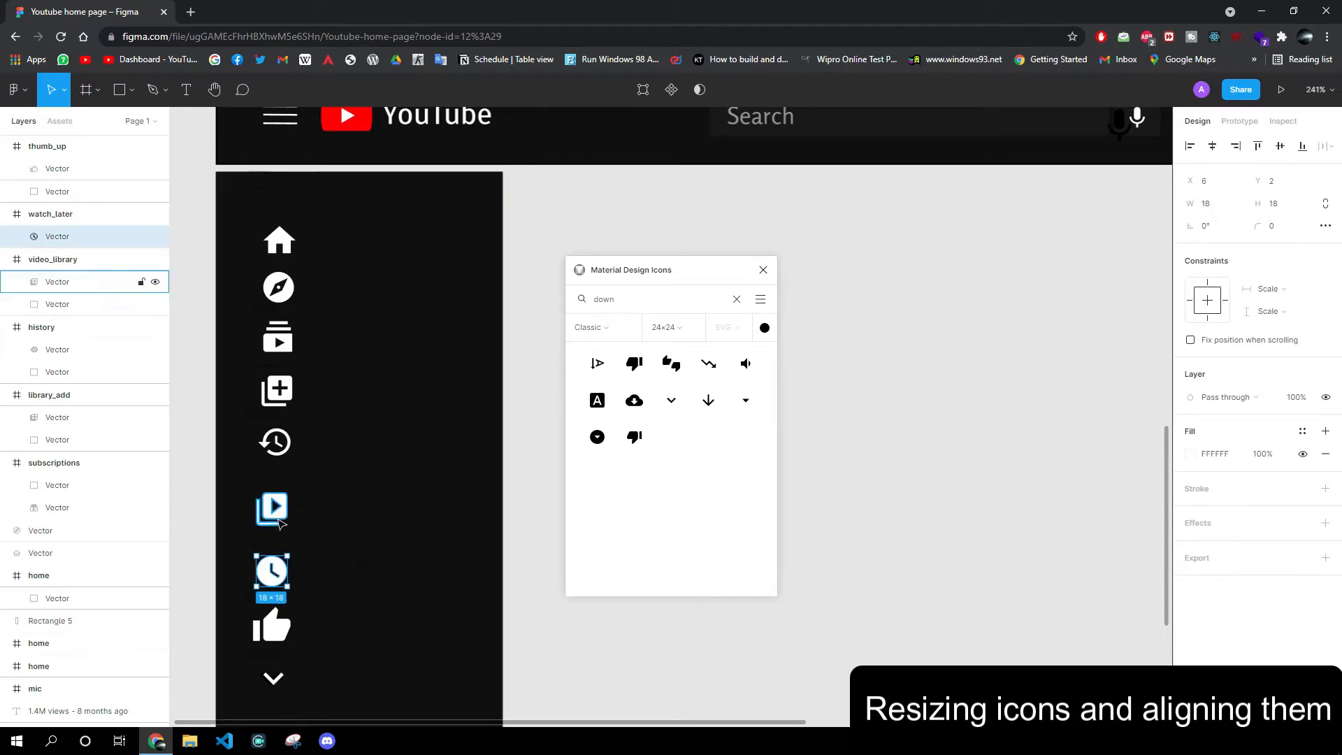
click(283, 523)
- Shrink the home icon to about 14 × 12 and the explore icon to about 12 × 12
click(287, 240)
drag(296, 255, 284, 242)
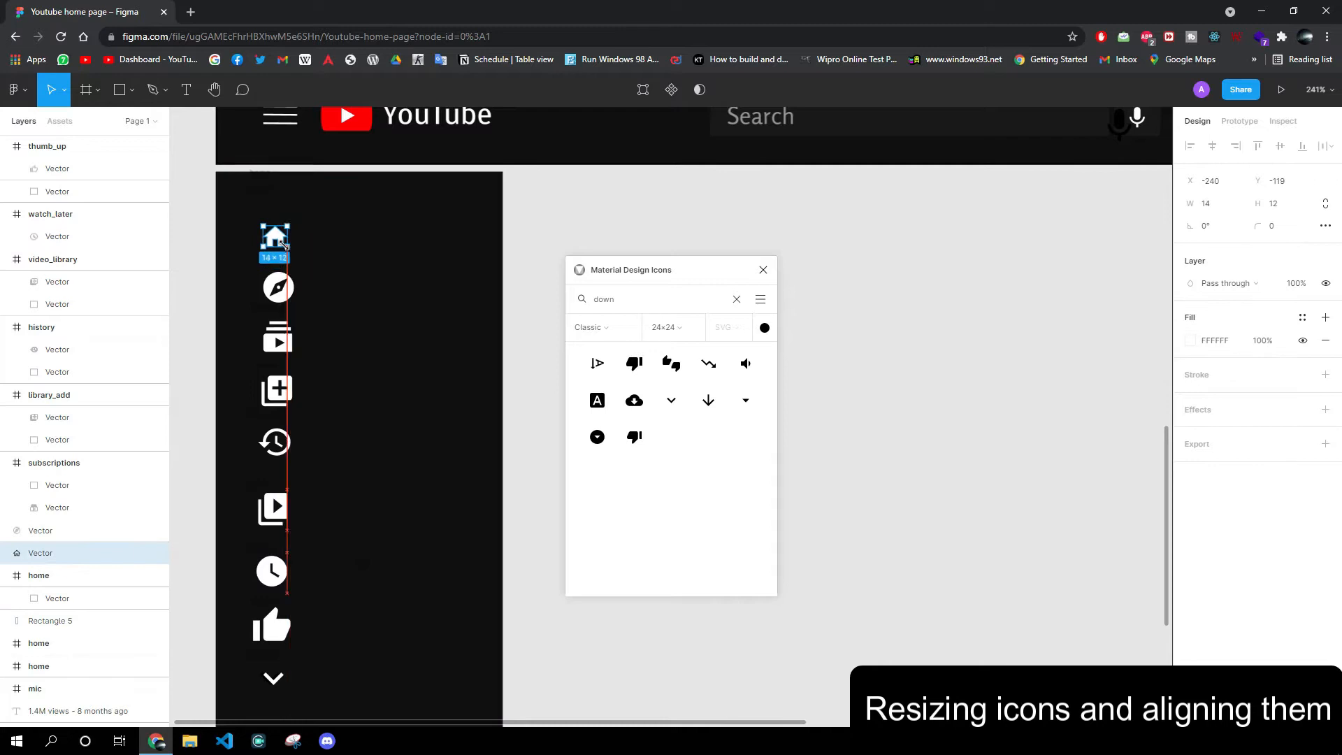
click(288, 294)
drag(294, 302, 279, 293)
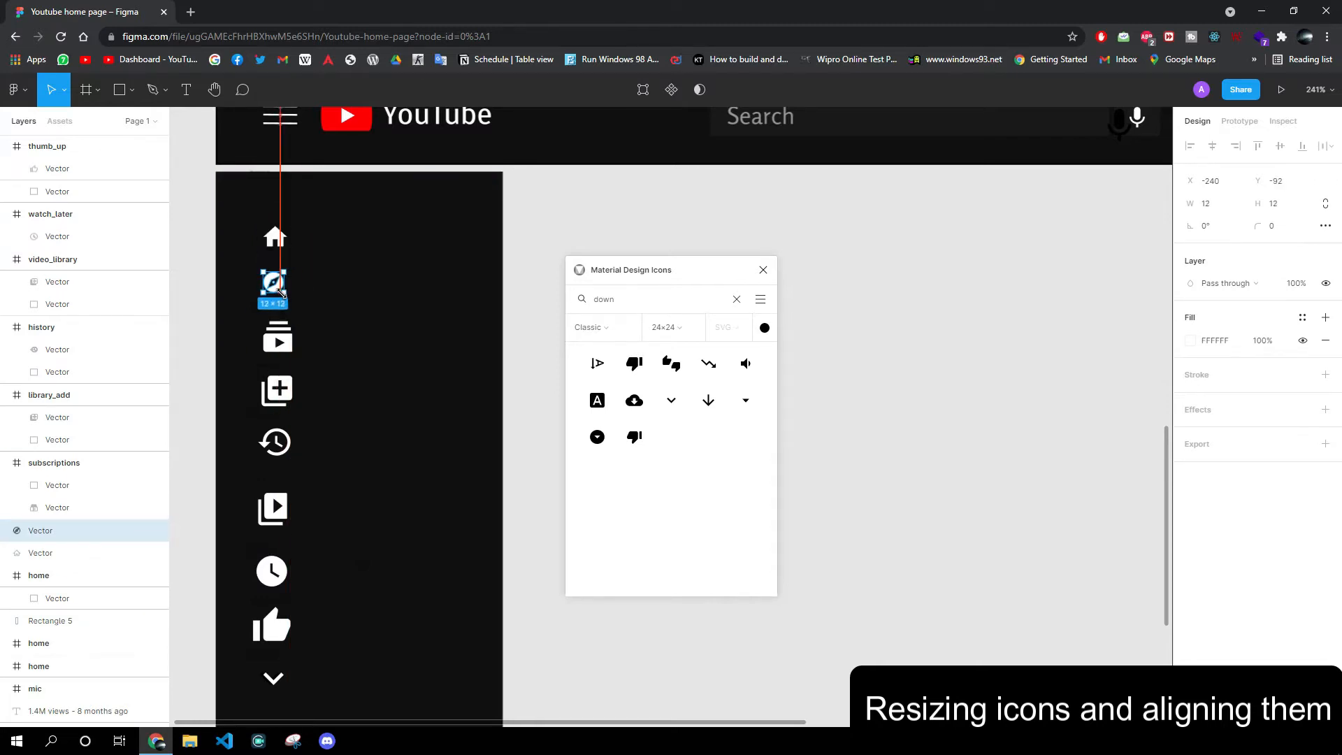
- Shrink the subscriptions, library_add, history and video_library icons to match the smaller home and explore icons
click(283, 343)
drag(293, 352, 279, 341)
click(271, 393)
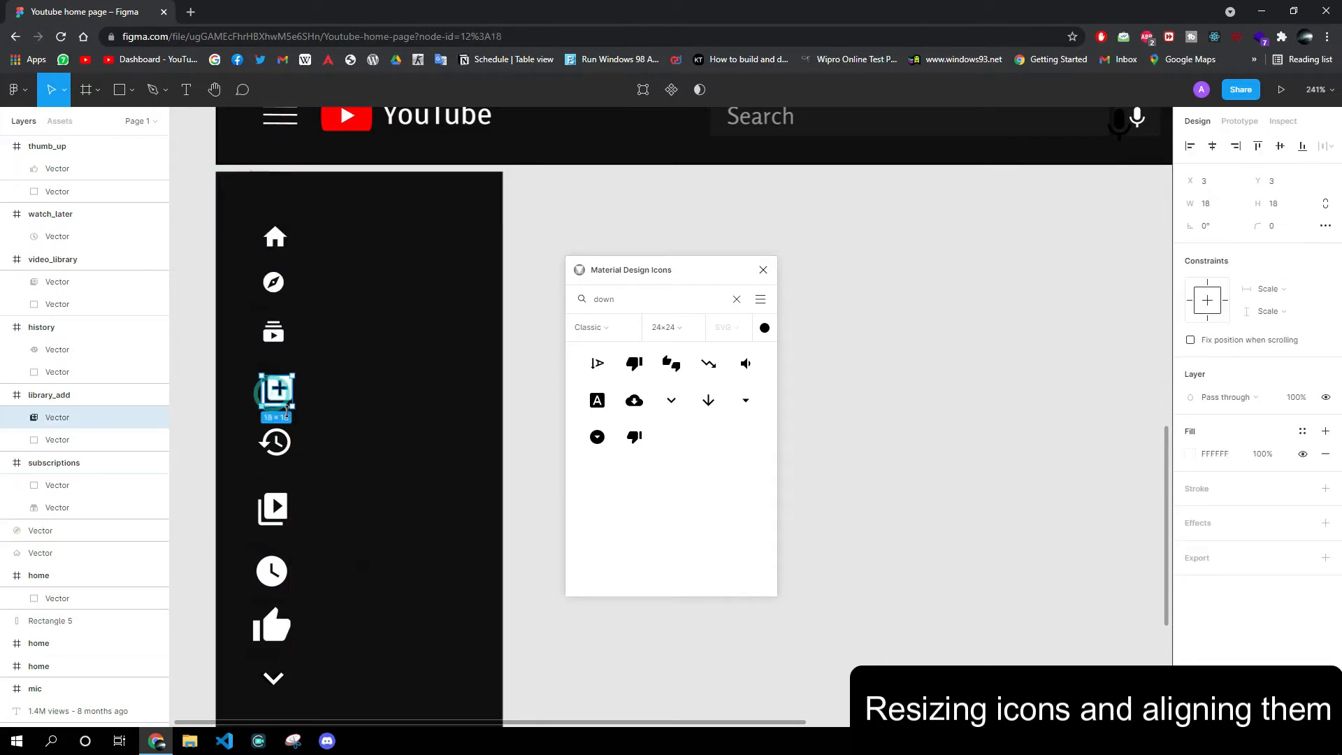
click(274, 442)
click(275, 506)
click(279, 516)
drag(288, 525, 279, 515)
- Shrink the watch_later icon, the thumb_up icon to about 15 × 14 and the down-arrow frame to about 20 × 20
click(276, 571)
drag(287, 585, 279, 578)
scroll(280, 595, down, 1)
click(278, 617)
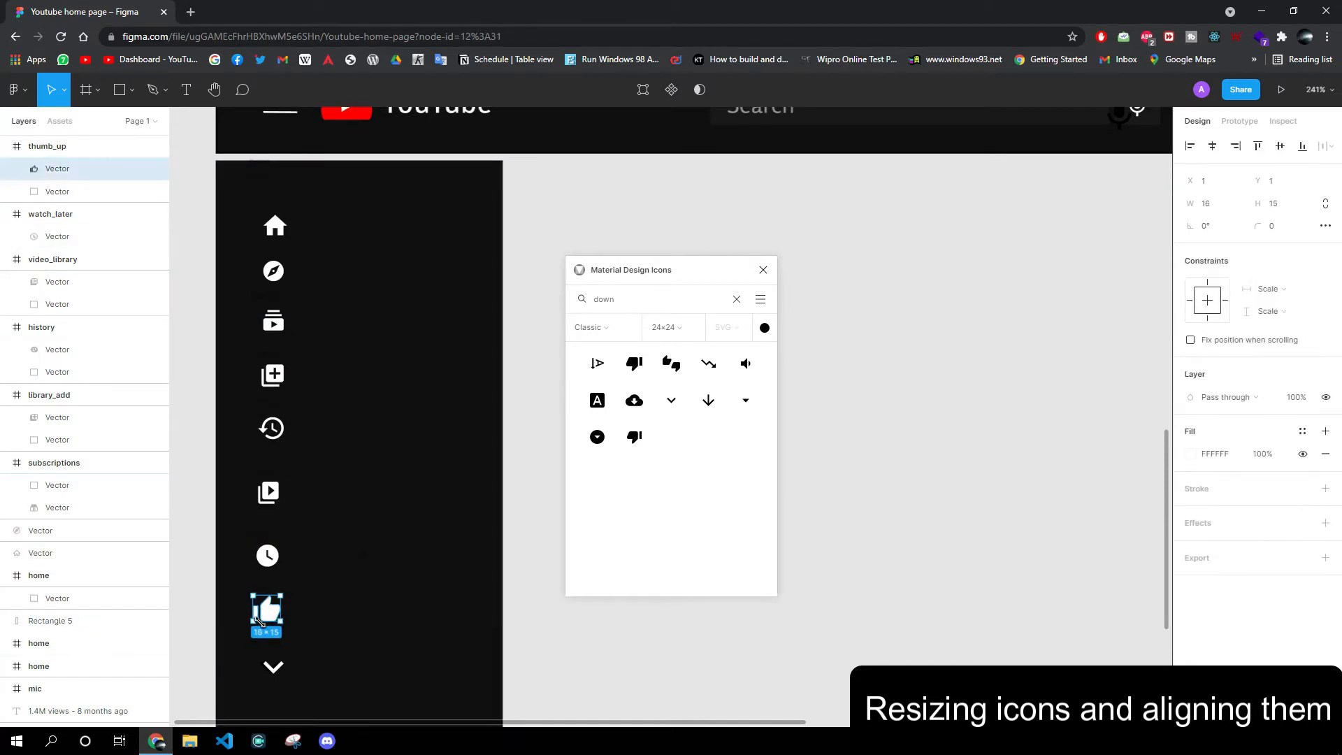
click(274, 562)
click(273, 666)
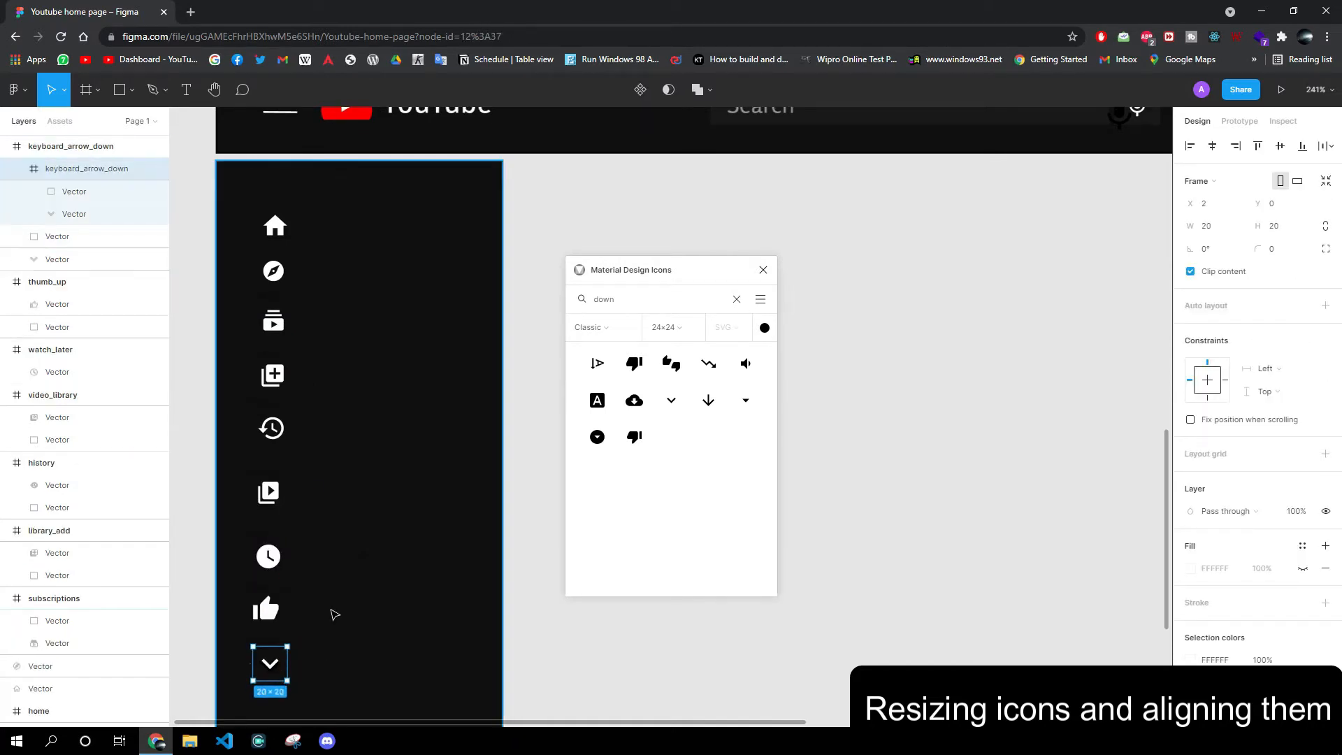
- Shift the explore icon and the icons below it to the right so they line up under the home icon
click(273, 270)
click(266, 365)
click(359, 555)
click(273, 492)
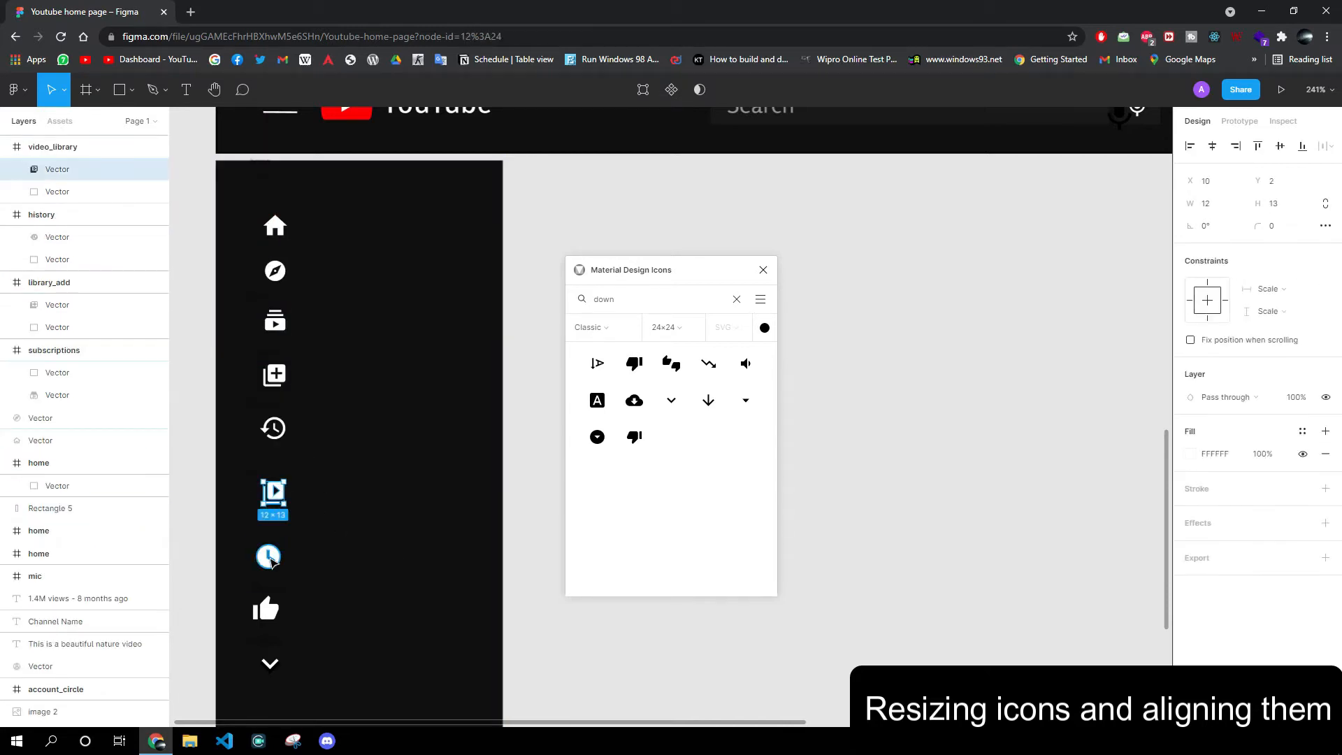
click(275, 556)
click(272, 609)
click(278, 670)
key(Right)
key(Right)
key(Right)
- Move all icons from library_add through the down arrow together 5 px downward
click(319, 511)
drag(296, 353, 253, 685)
key(Down)
key(Down)
key(Down)
key(Down)
key(Down)
- Move the watch_later icon up 4 px and the video_library icon up 5 px to even out the spacing
click(276, 563)
key(Up)
key(Up)
key(Up)
key(Up)
click(273, 501)
key(Up)
key(Up)
key(Up)
key(Up)
key(Up)
- Move the watch_later icon up another 4 px and 1 px to the left
click(275, 558)
key(Up)
key(Up)
key(Up)
key(Up)
key(Left)
- Move the thumb_up icon up 7 px and 1 px to the left
click(274, 618)
key(Up)
key(Up)
key(Up)
key(Up)
key(Up)
key(Up)
key(Left)
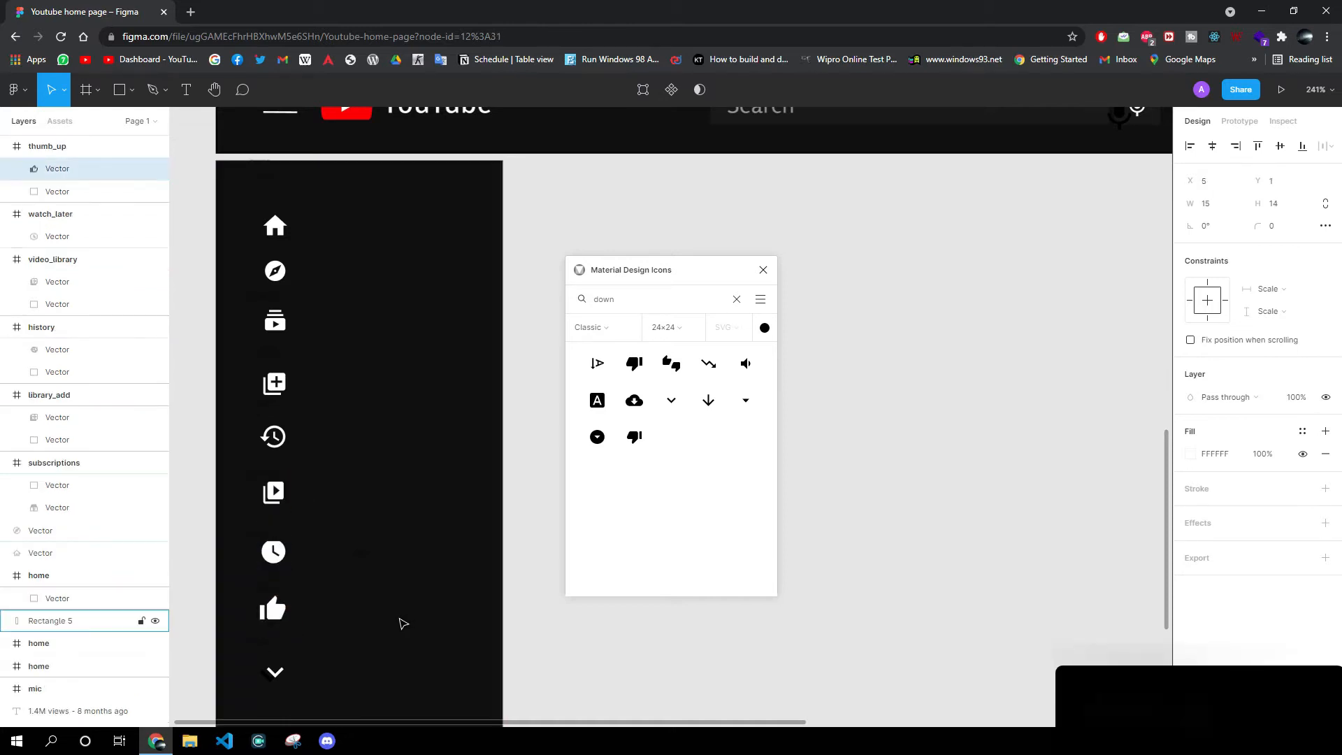
key(Up)
- Move the down-arrow icon up 3 px and 2 px to the left
click(275, 672)
key(Up)
key(Up)
key(Up)
key(Left)
key(Left)
click(370, 512)
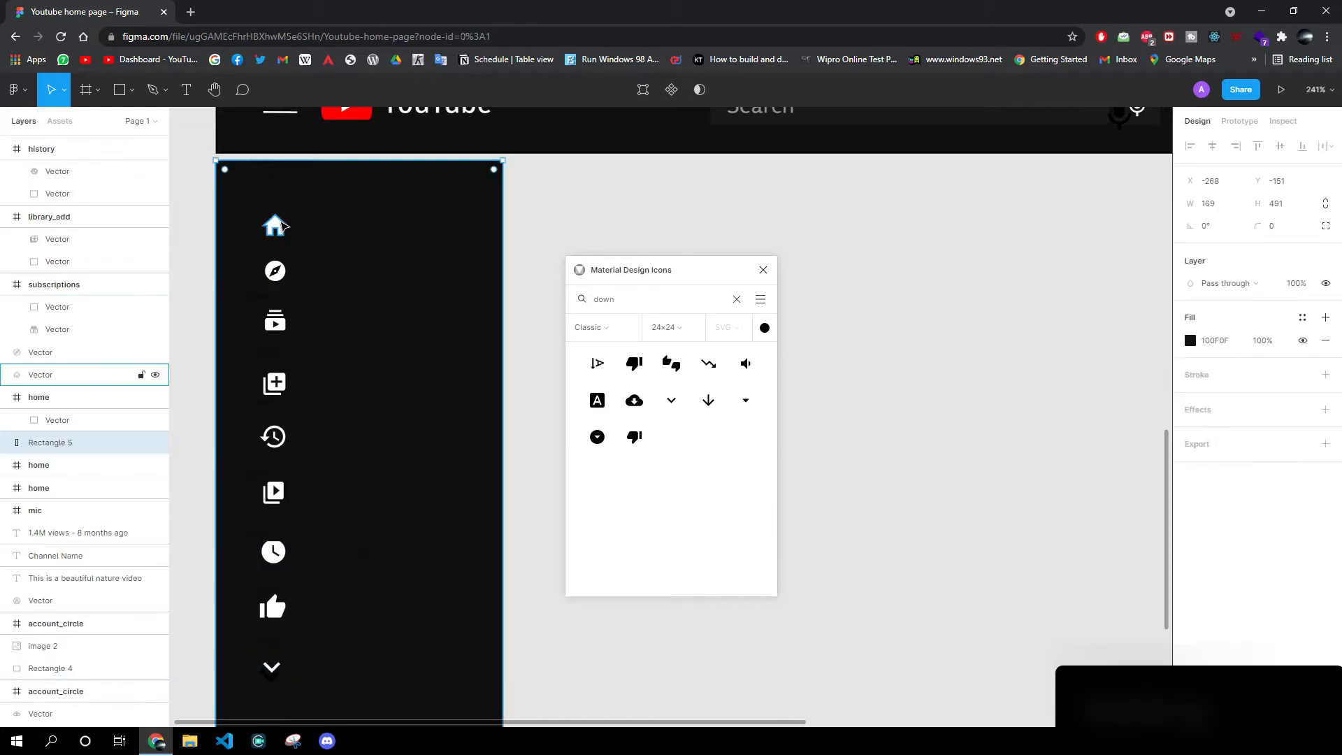
- Place a copy of the YouTube title text in front of the sidebar beside the home icon and change its text to "Home"
click(470, 113)
scroll(488, 117, up, 1)
key(ctrl+c)
key(ctrl+v)
drag(458, 160, 392, 297)
right_click(389, 294)
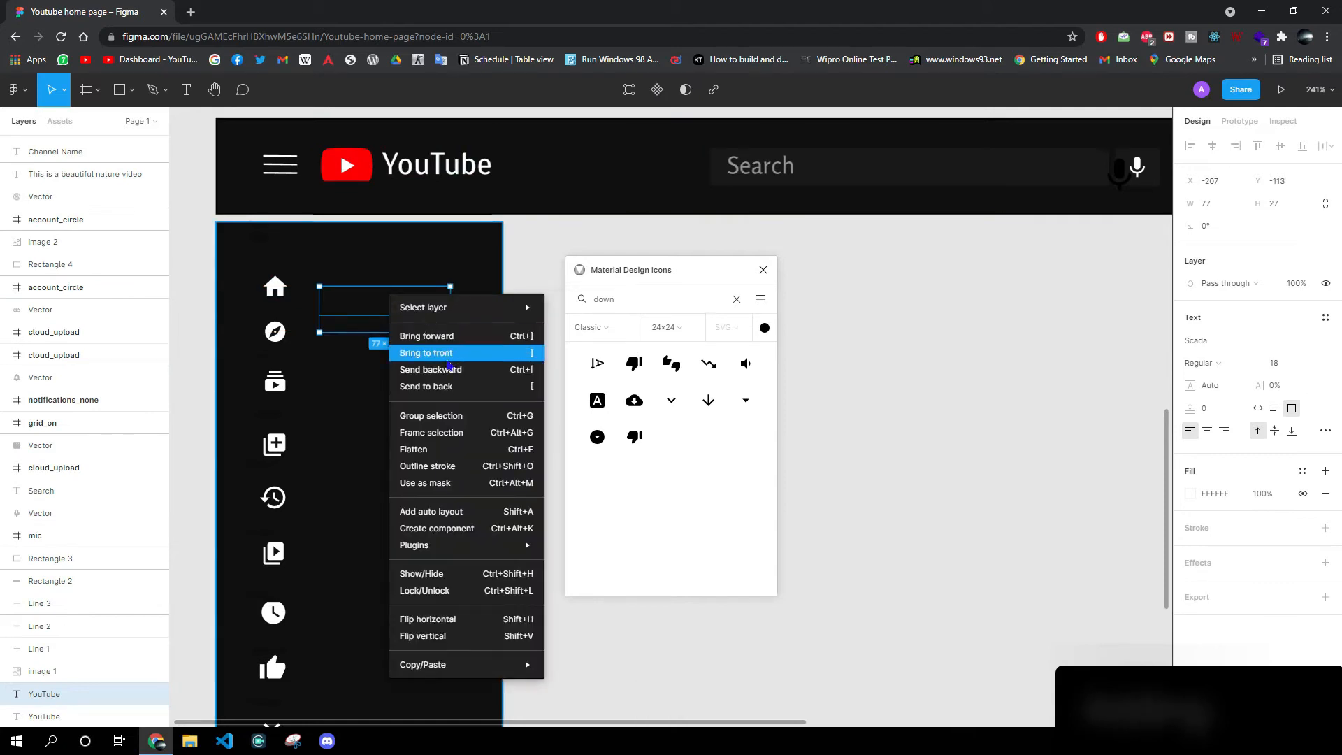
click(448, 355)
double_click(376, 308)
text(Home)
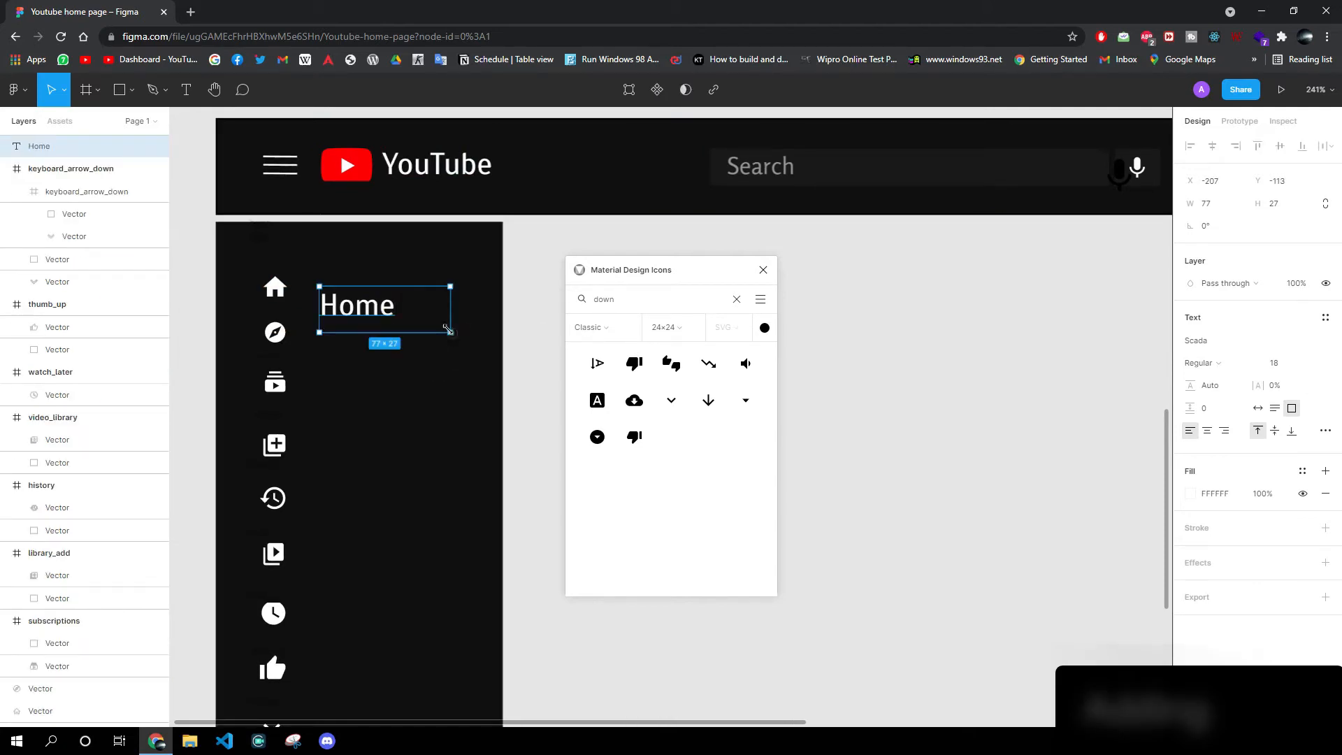
key(ctrl+a)
click(371, 644)
key(ctrl+a)
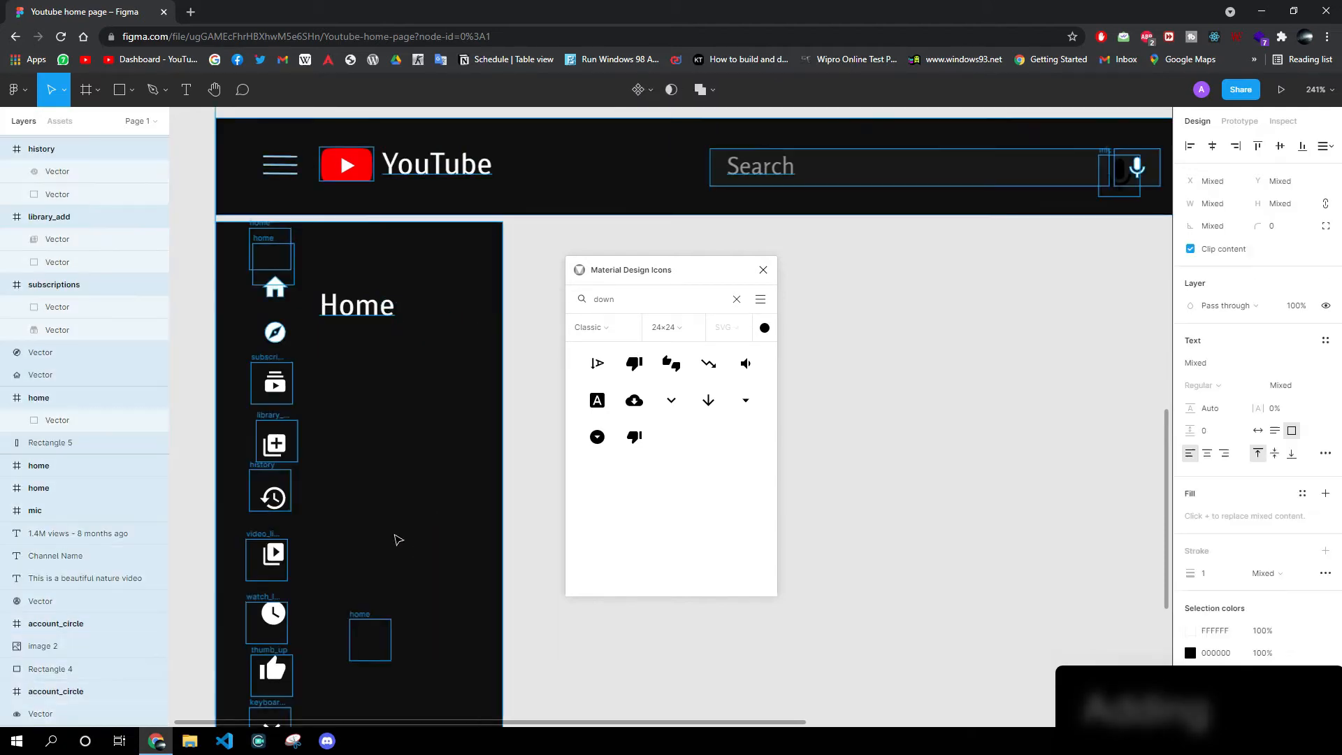
scroll(394, 598, down, 2)
click(356, 472)
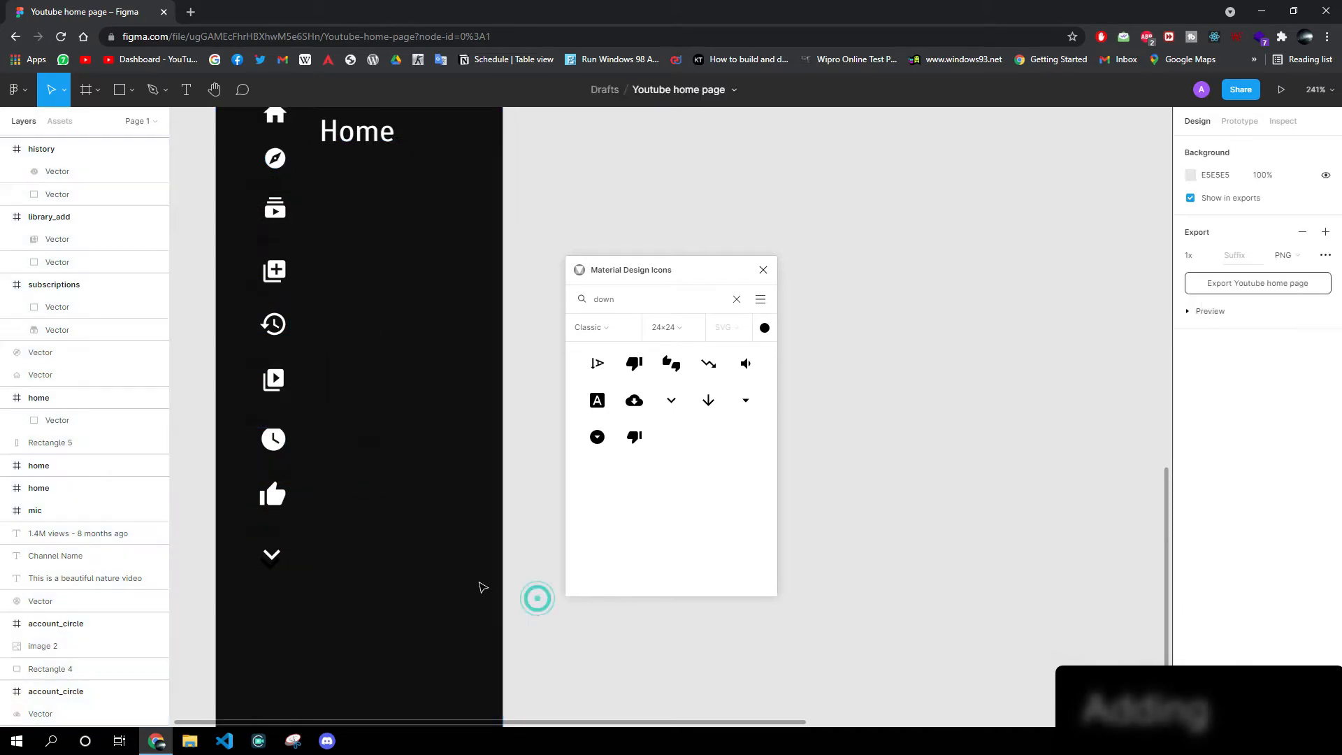
- Set the font size of the Home label to 11
click(360, 134)
click(1300, 371)
text(11)
key(Return)
scroll(484, 518, up, 3)
click(382, 414)
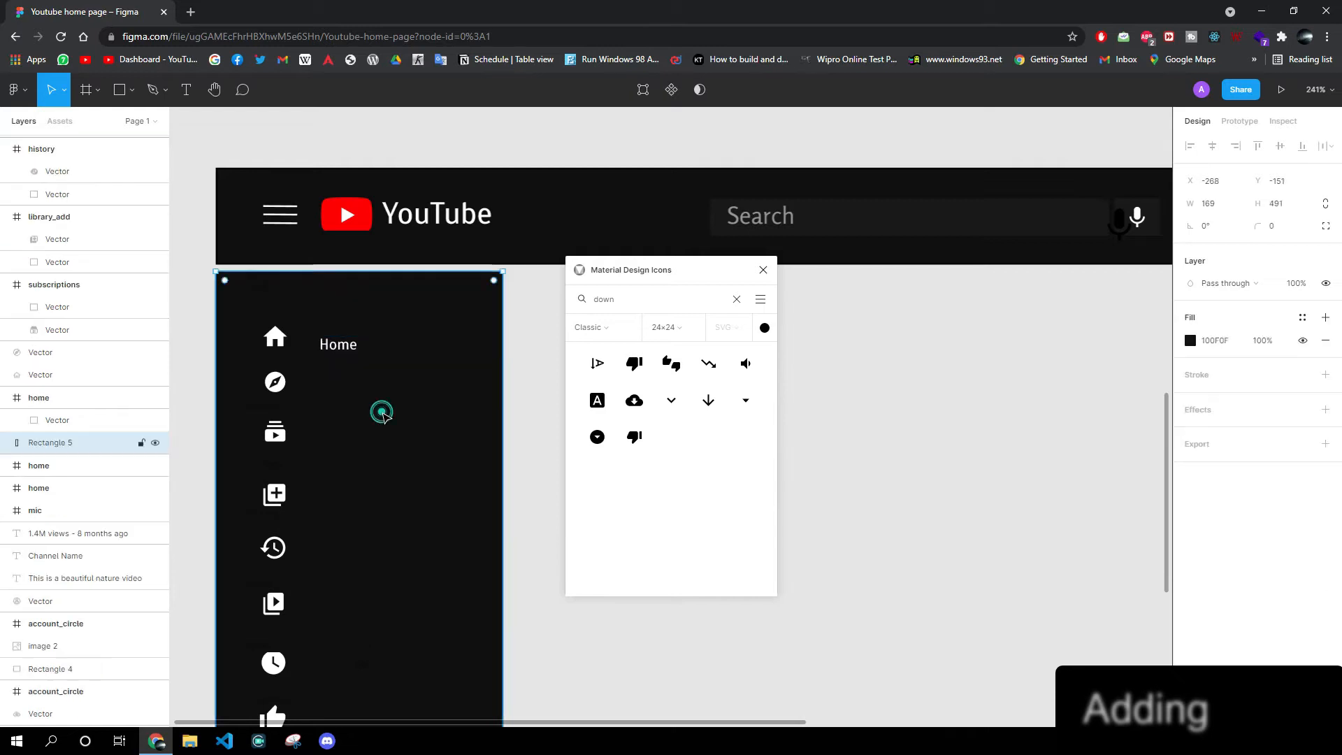
- Nudge the Home label slightly up and to the left, to X -208 and Y -116
click(343, 351)
key(Up)
key(Up)
key(Up)
key(Up)
key(Left)
key(Left)
key(Left)
key(Left)
key(Right)
key(Right)
key(Right)
- Place a copy of the Home label beside the compass icon and change its text to "Explore"
click(347, 344)
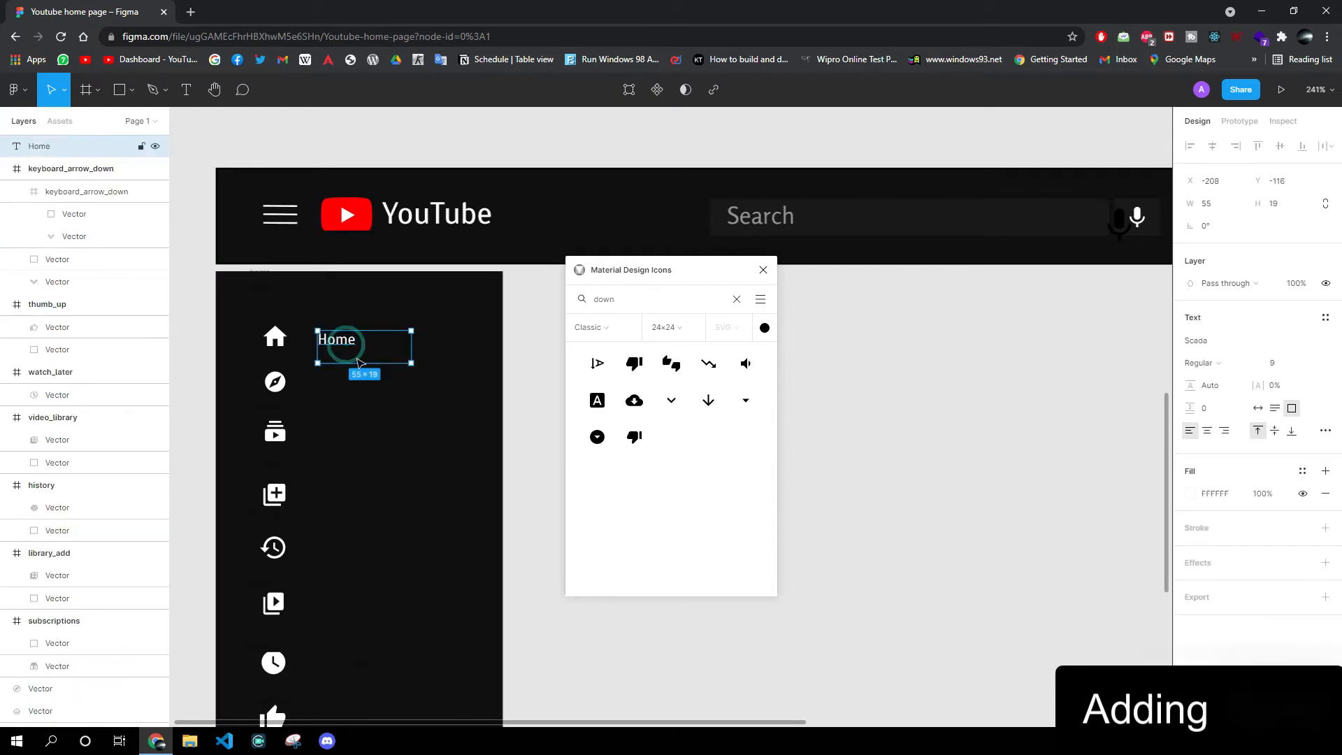
key(ctrl+v)
click(368, 434)
click(339, 339)
drag(339, 340, 344, 387)
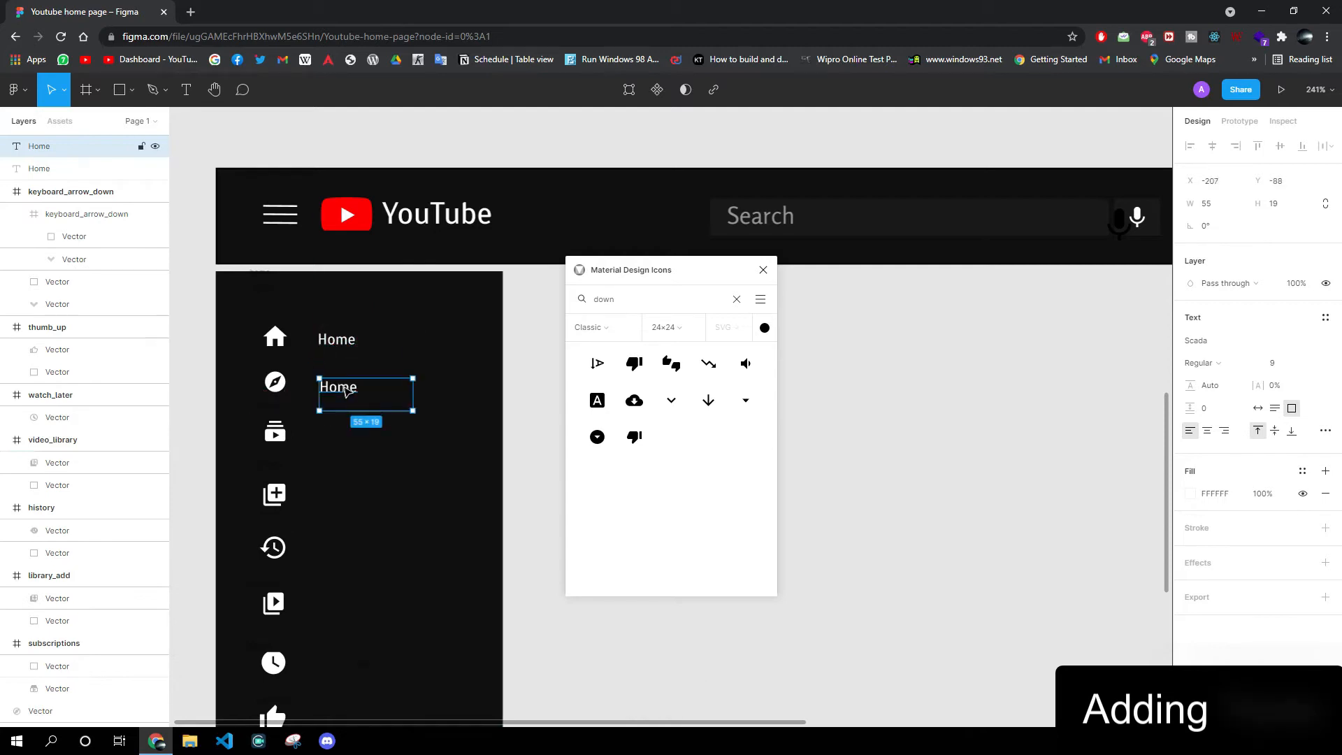
double_click(334, 381)
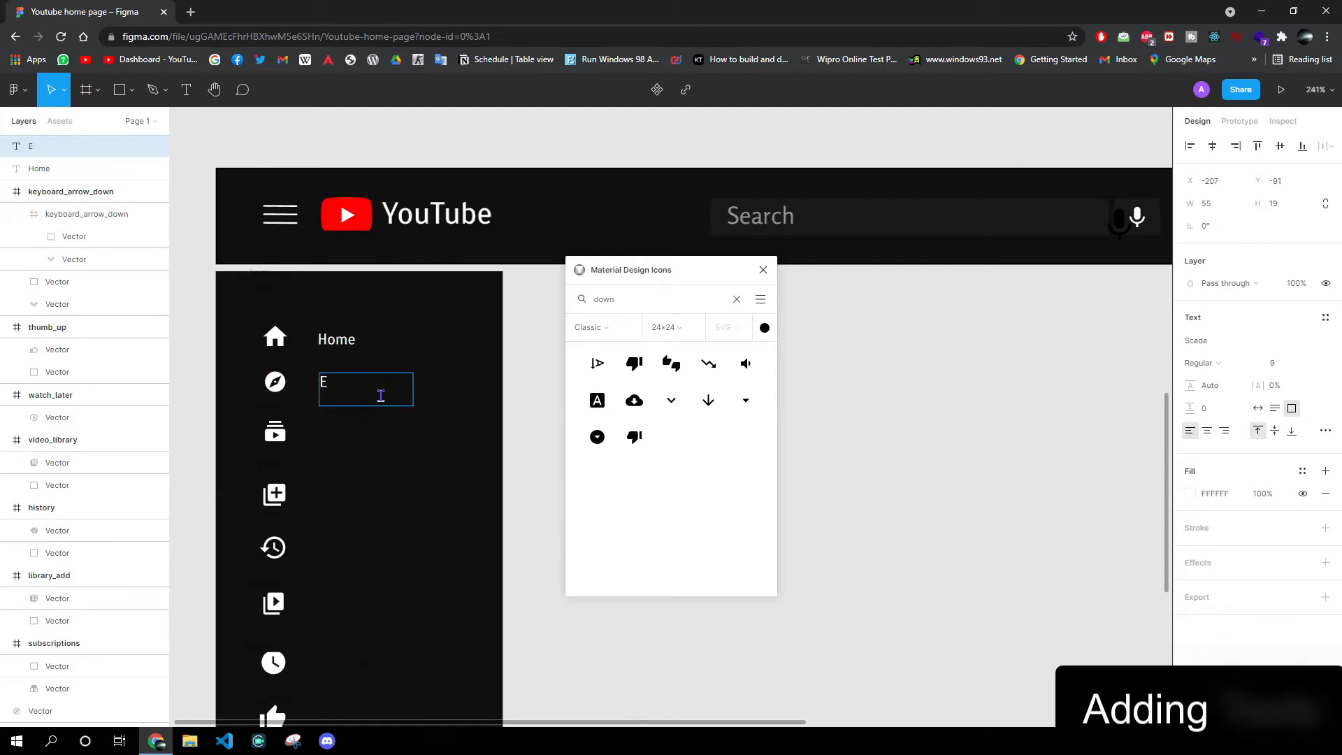
key(Escape)
- Place a copy of the Explore label beside the subscriptions icon and change its text to "Subscription"
key(ctrl+c)
click(369, 390)
key(ctrl+v)
drag(368, 389, 367, 434)
key(Down)
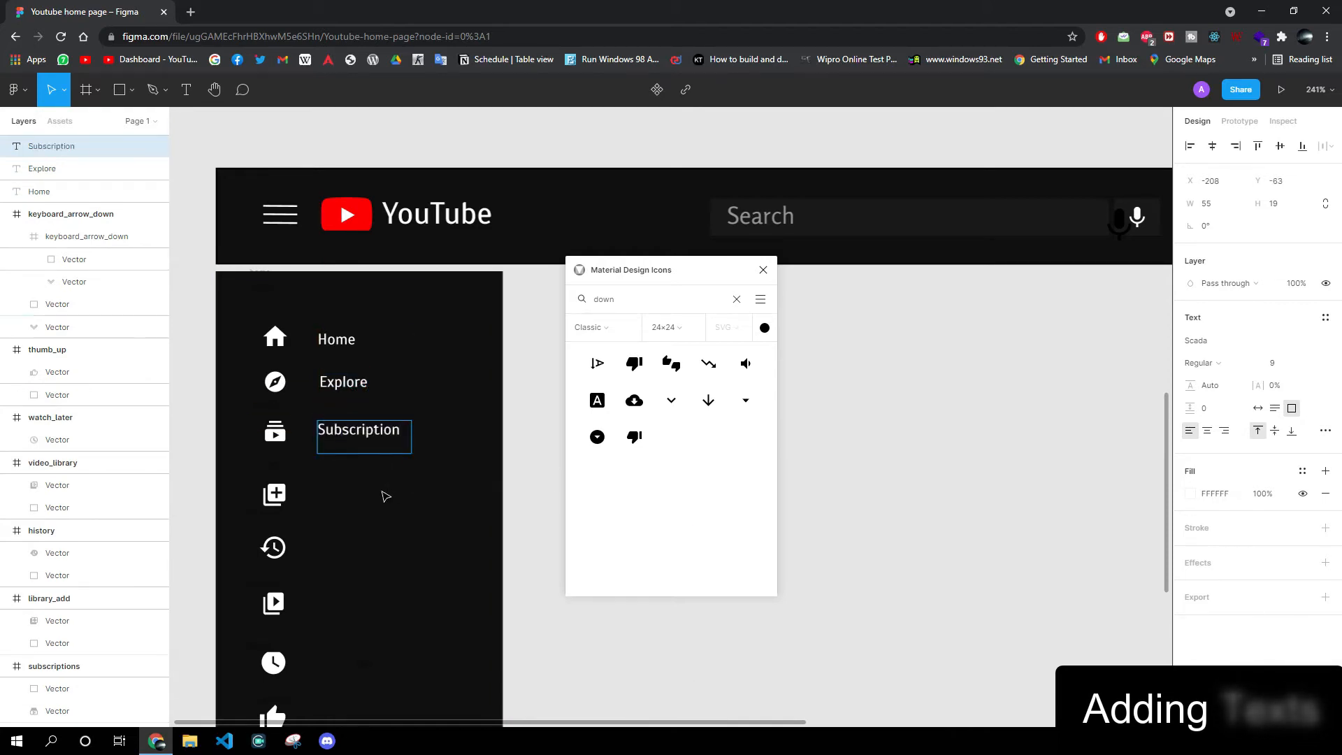
- Place a copy of the Subscription label beside the library_add icon and change its text to "Library"
key(ctrl+c)
key(ctrl+v)
drag(358, 448, 358, 514)
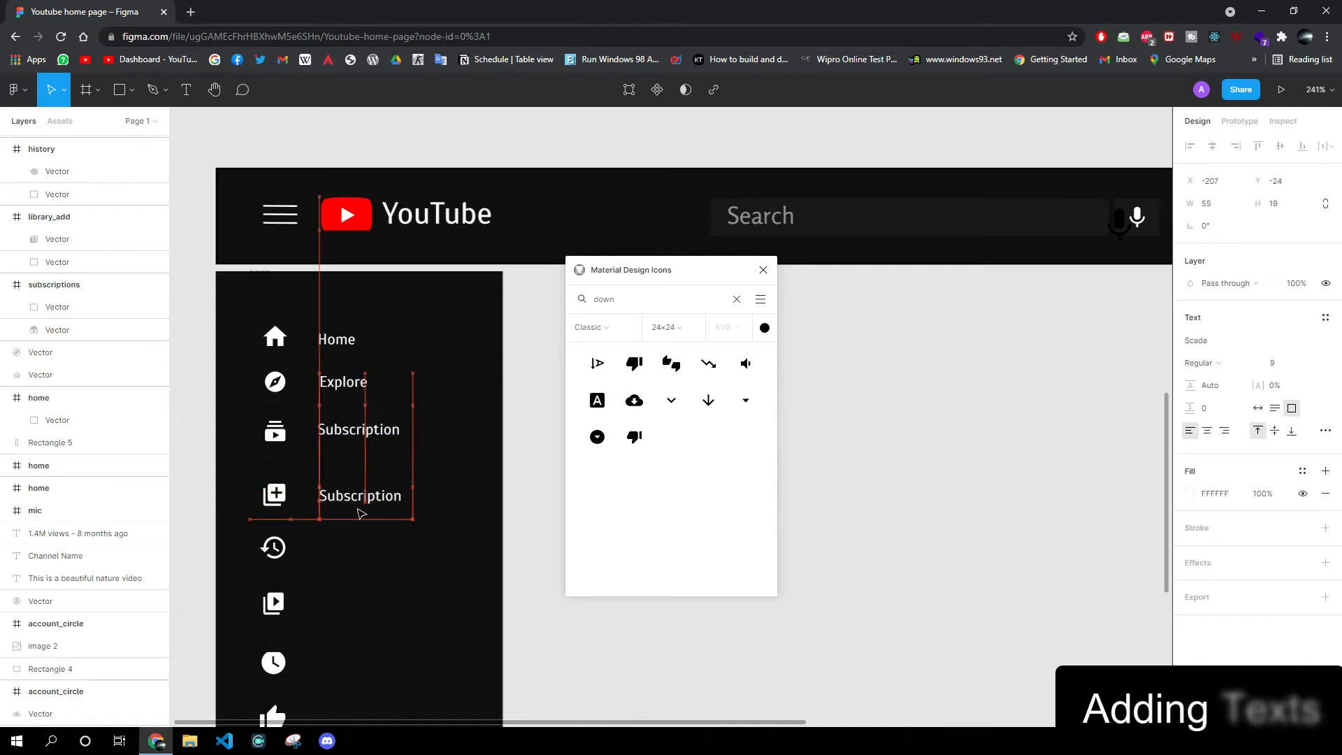
double_click(348, 496)
text(Library)
key(Escape)
- Place a copy of the Library label beside the history icon and change its text to "History"
key(ctrl+c)
key(ctrl+v)
drag(347, 496, 356, 554)
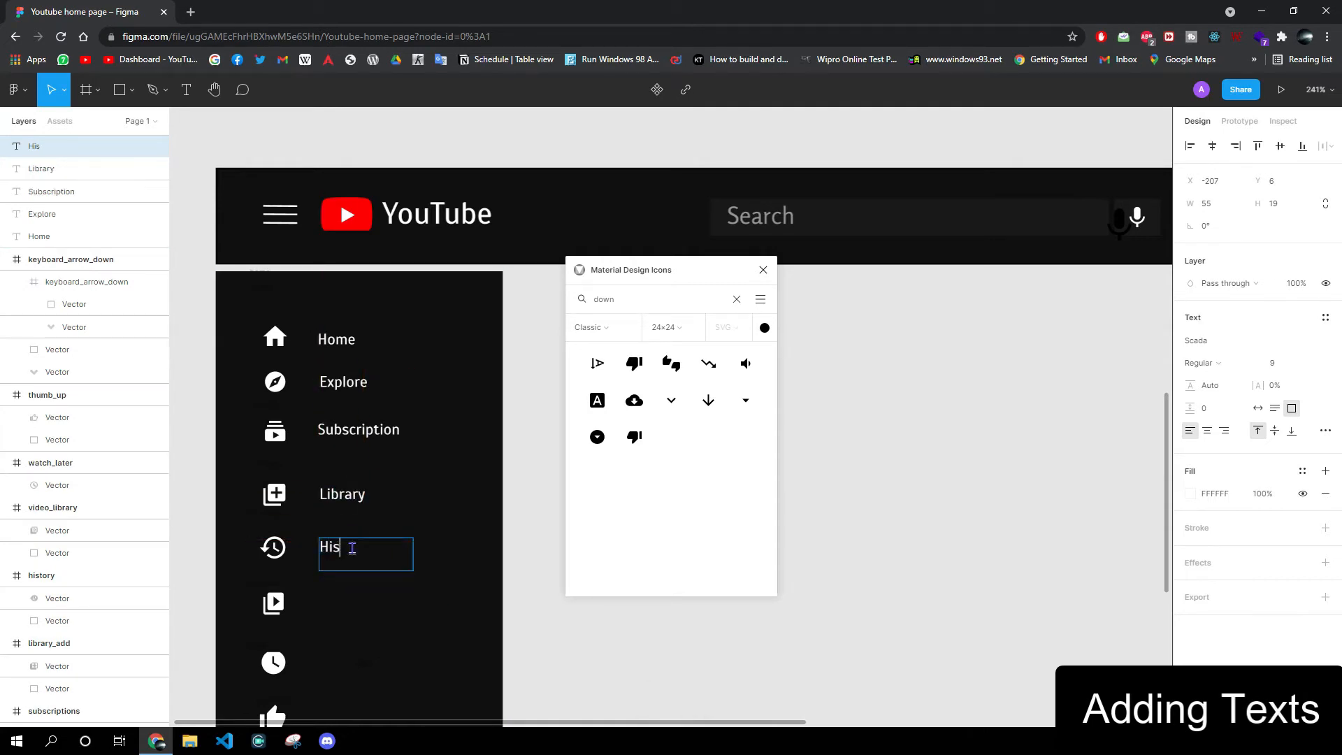
scroll(325, 618, down, 3)
- Place a copy of the History label beside the video_library icon and change its text to "Your Videos"
key(ctrl+c)
key(ctrl+v)
drag(346, 428, 362, 485)
key(Right)
key(Left)
key(Right)
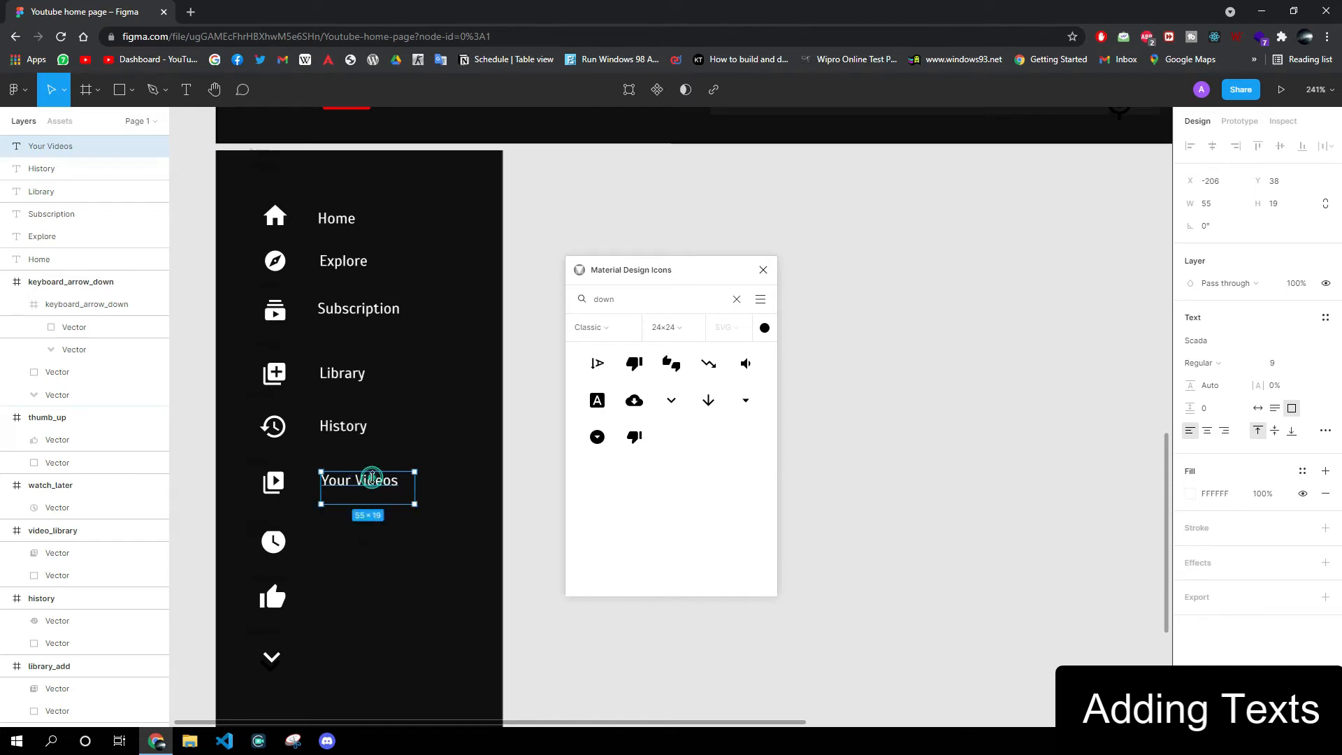
- Place a copy of the Your Videos label beside the clock icon and change its text to "Watch Later"
key(ctrl+c)
key(ctrl+v)
drag(372, 478, 389, 546)
double_click(386, 542)
text(W)
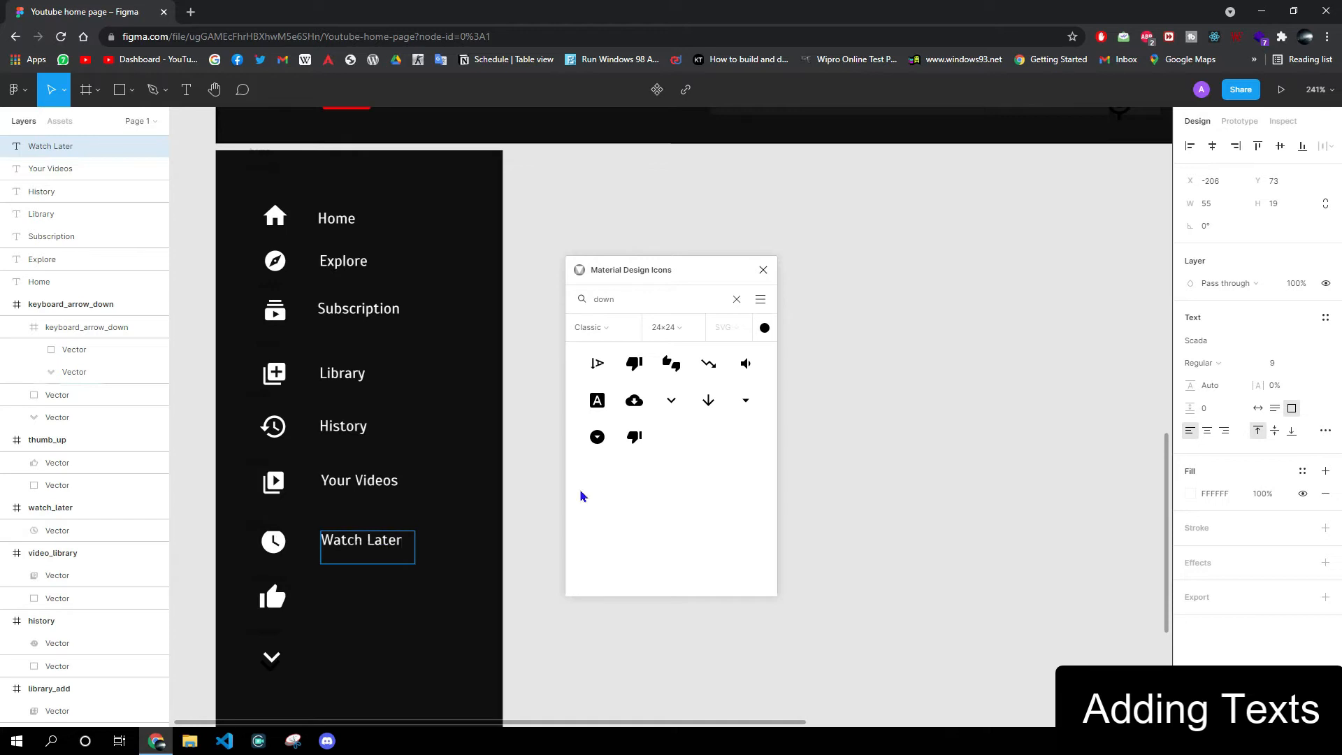
- Place a copy of the Watch Later label beside the thumb_up icon and change its text to "Liked Videos"
key(ctrl+c)
key(ctrl+v)
drag(382, 563, 354, 608)
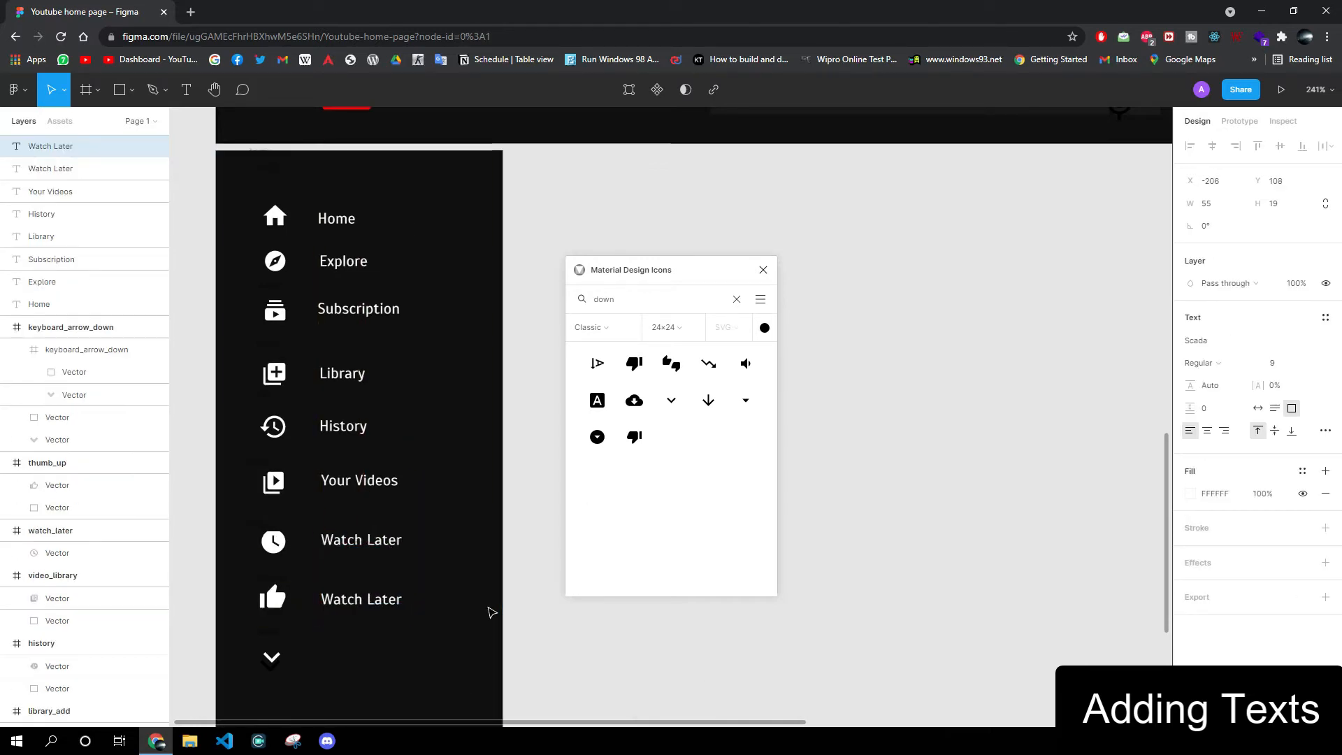
double_click(354, 599)
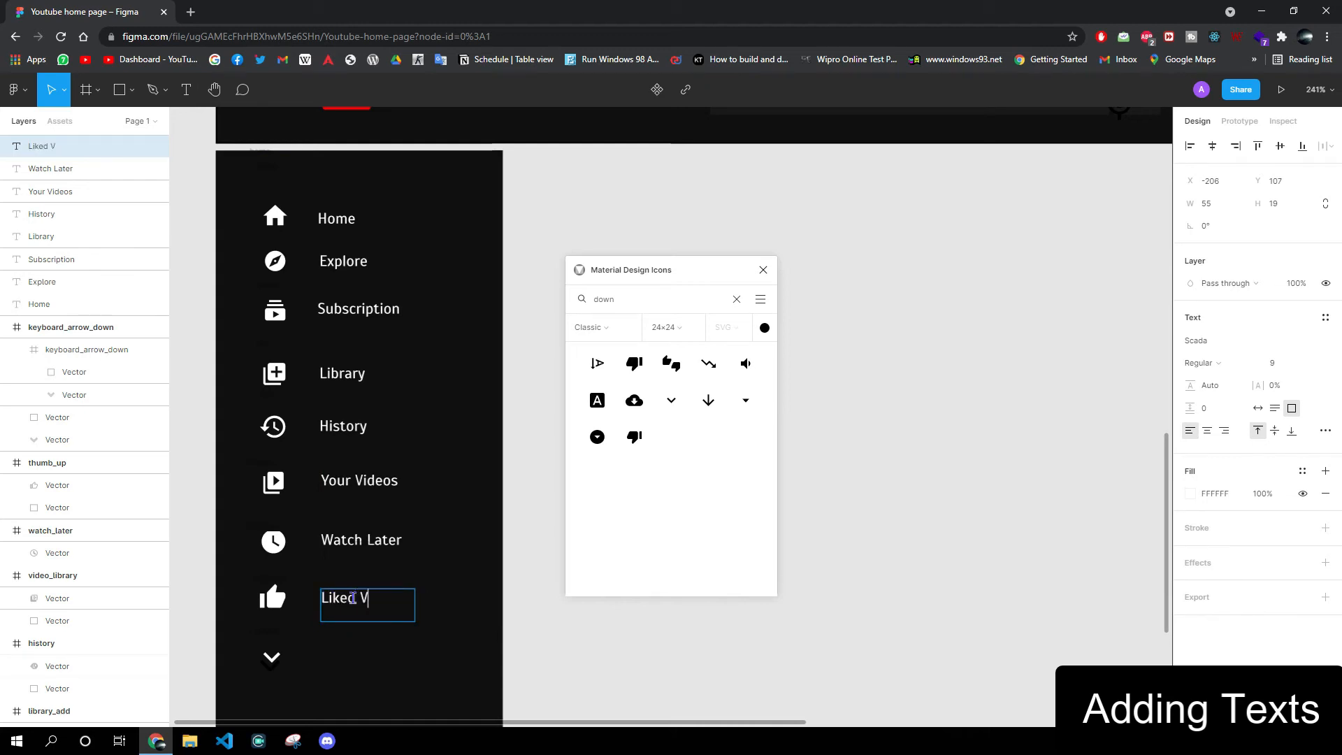
text(Liked Videos)
key(Escape)
- Place a copy of the Liked Videos label beside the down-arrow icon and change its text to "Show more"
key(ctrl+c)
key(ctrl+v)
drag(382, 605, 378, 657)
double_click(378, 657)
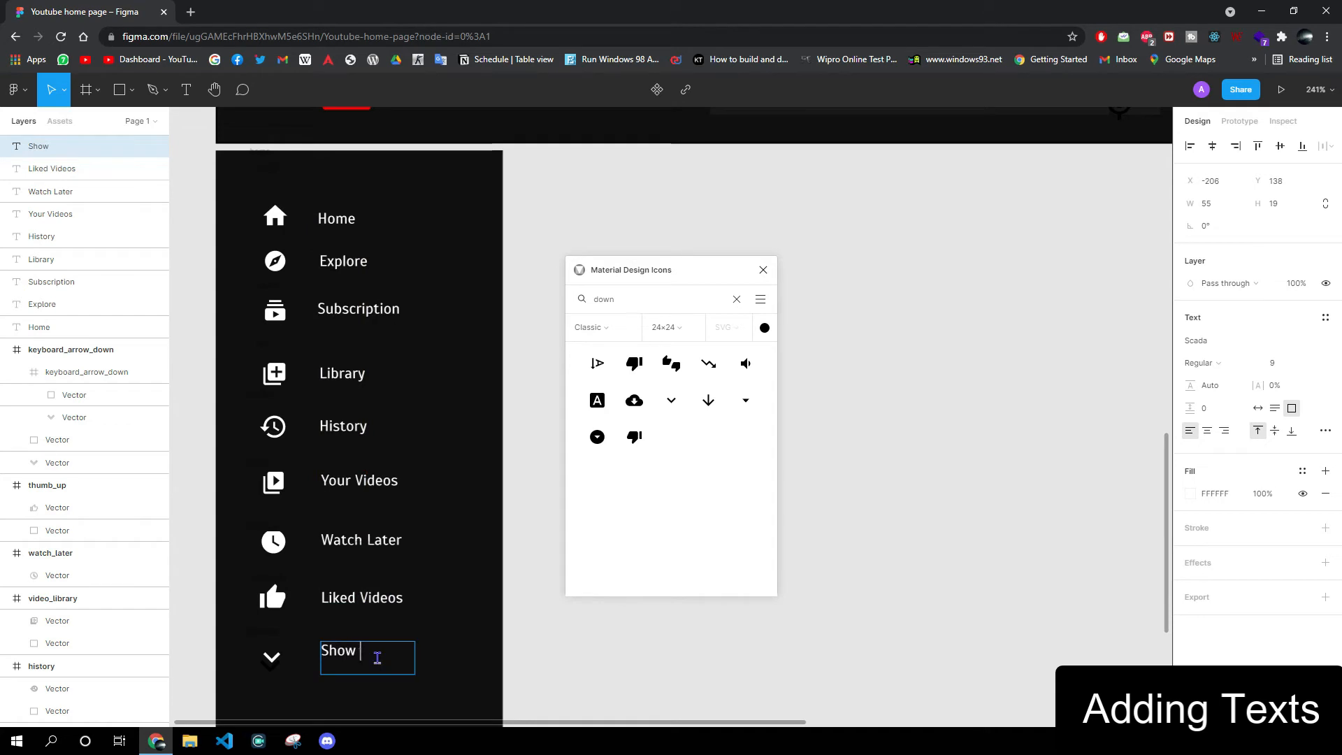
key(Escape)
- Move the Your Videos, Watch Later, Liked Videos and Show more labels left to X -208
click(360, 490)
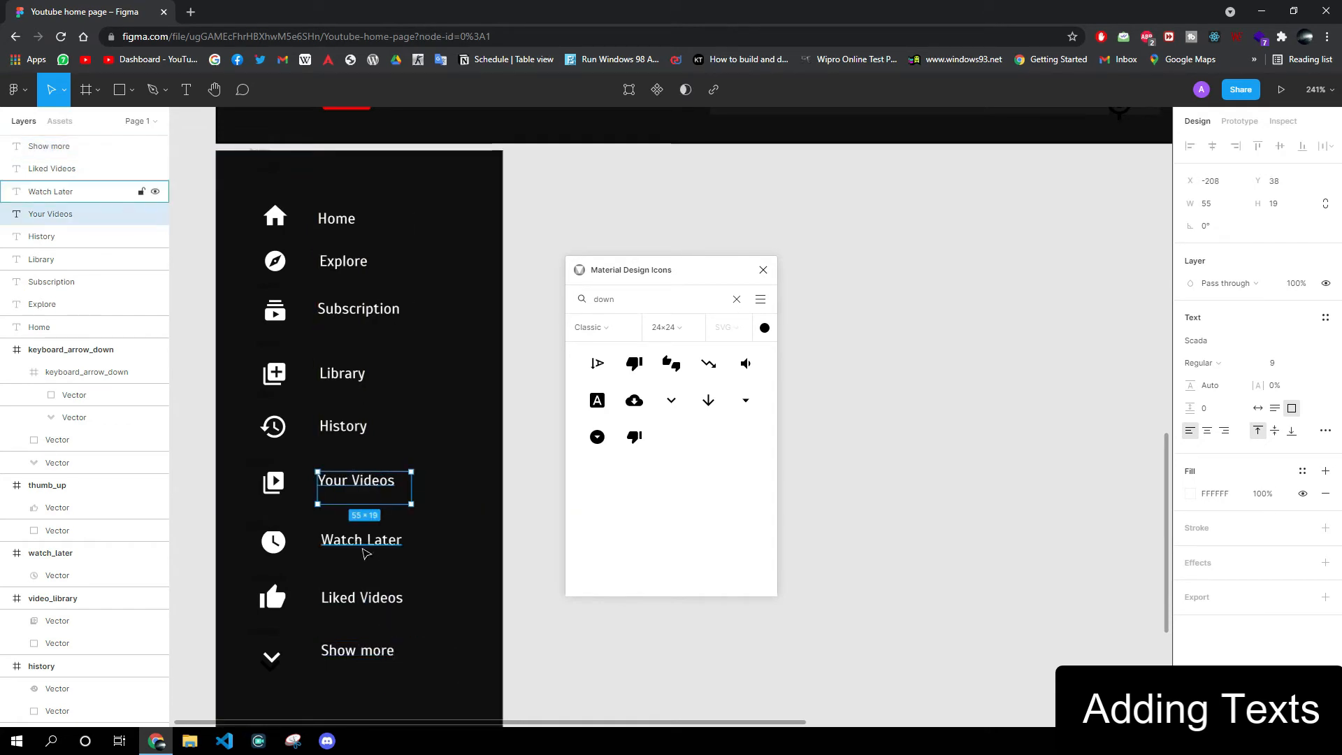
drag(372, 551, 368, 551)
drag(372, 600, 368, 601)
drag(371, 656, 412, 613)
- Reduce the height of the sidebar labels' text boxes so each fits its single line, about 10 px
click(399, 602)
click(383, 555)
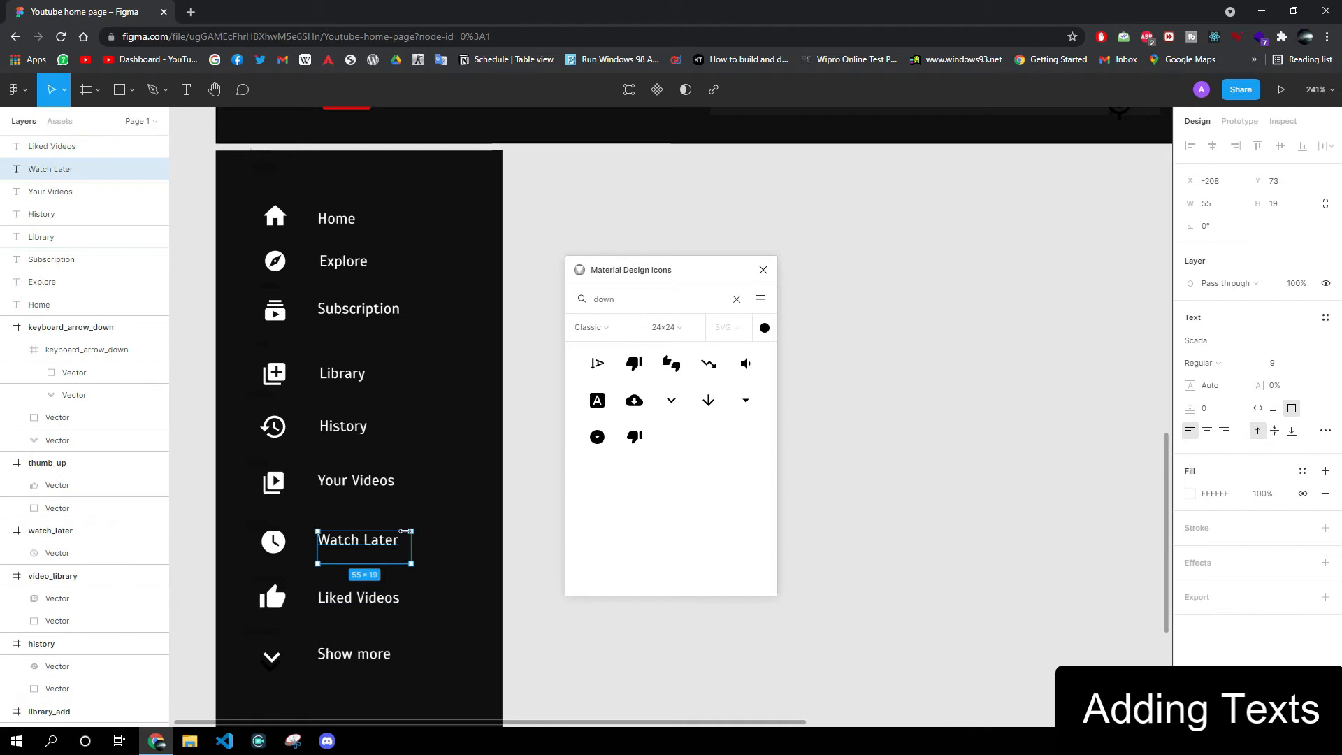
click(383, 490)
click(408, 561)
drag(411, 565, 411, 552)
click(392, 479)
drag(412, 504, 412, 383)
click(391, 430)
click(356, 383)
click(381, 314)
drag(411, 332, 382, 225)
click(370, 264)
click(336, 218)
click(488, 278)
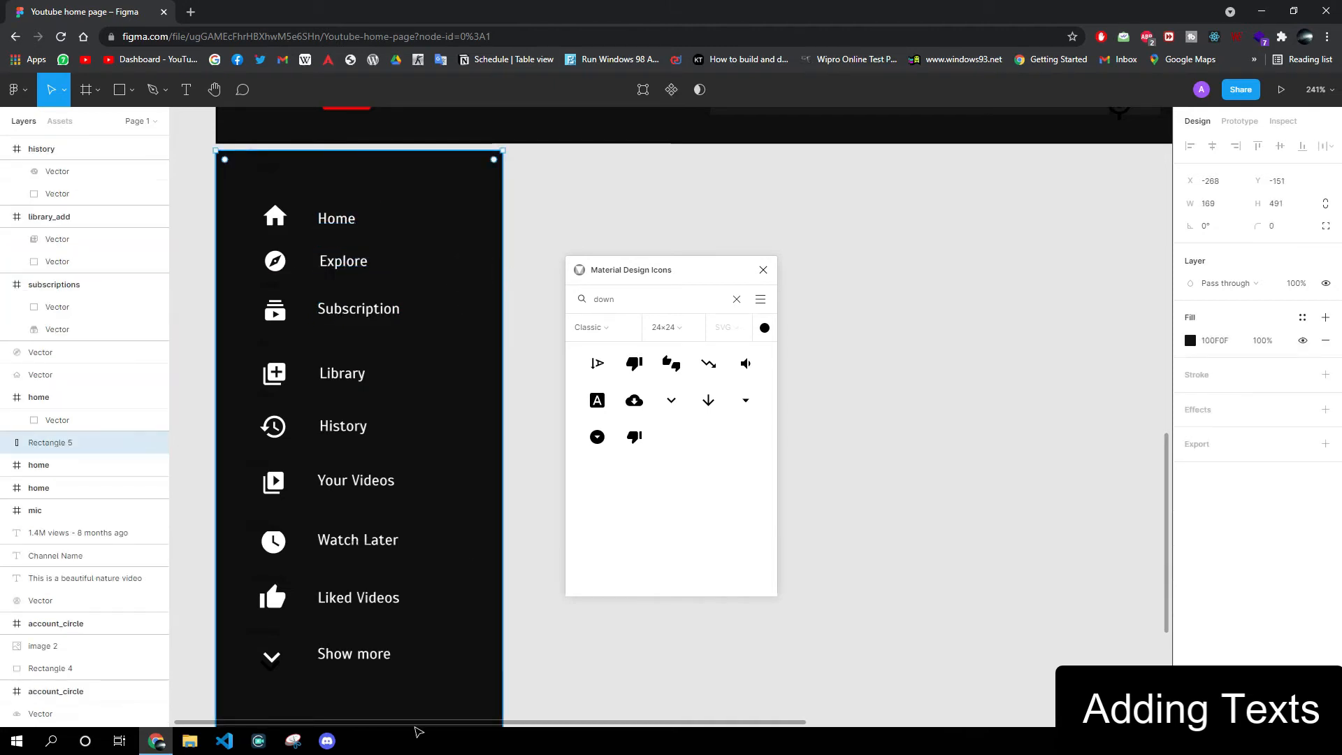
- Shift the Your Videos, Watch Later, Liked Videos and Show more labels to X -207 to line up with Library
click(356, 489)
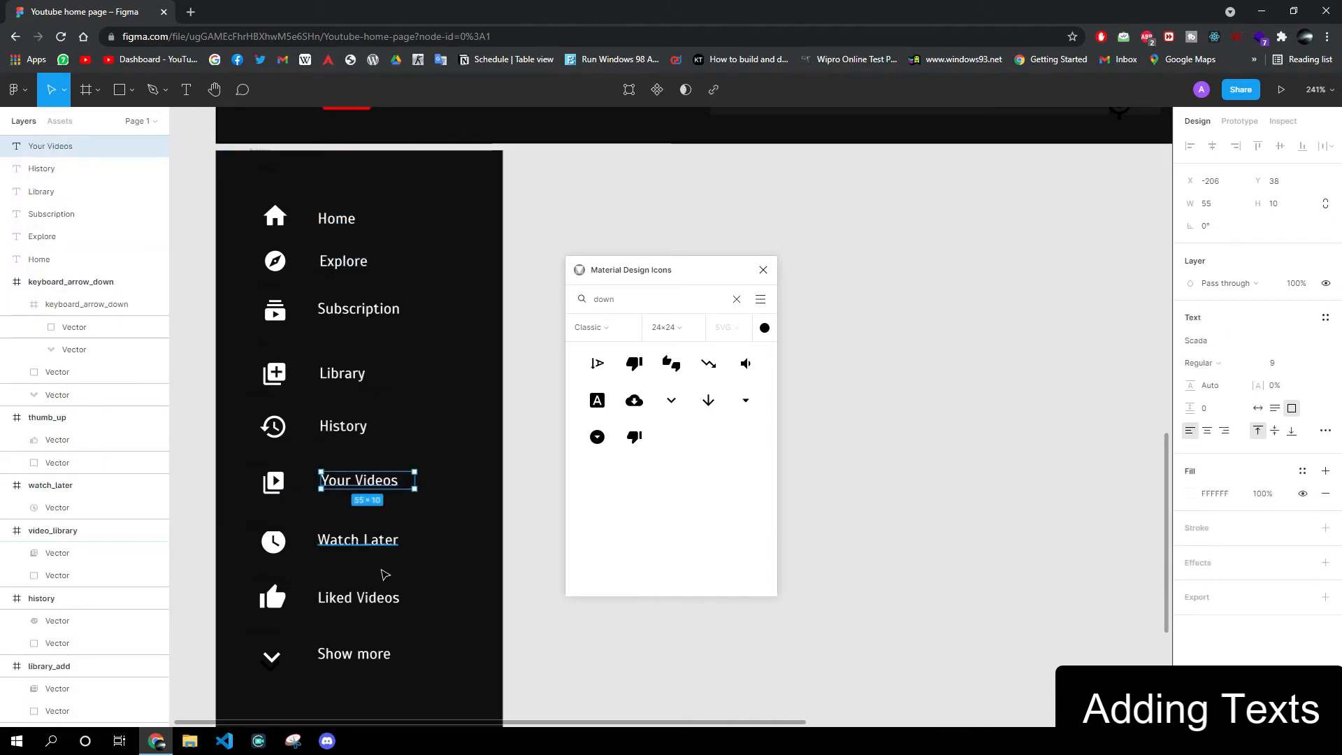
click(440, 570)
scroll(432, 579, down, 2)
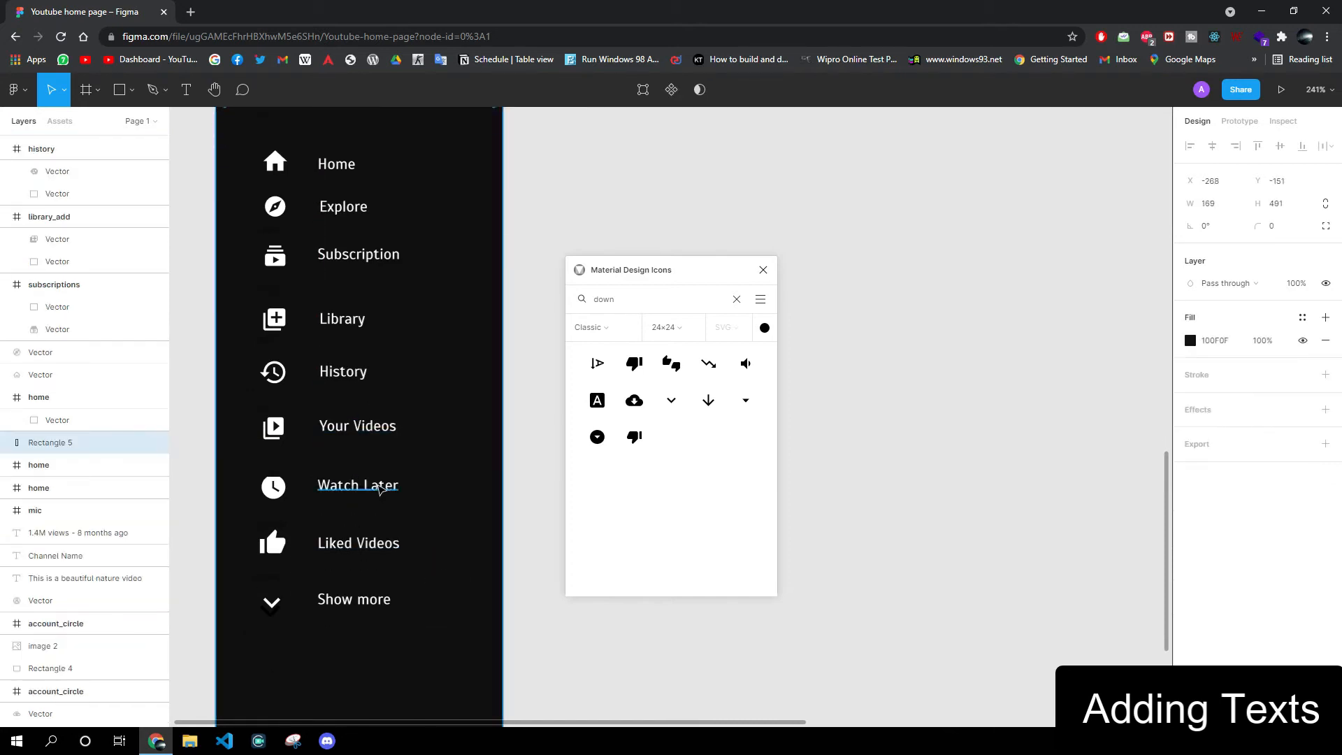
click(378, 489)
drag(353, 555, 355, 554)
drag(346, 601, 349, 601)
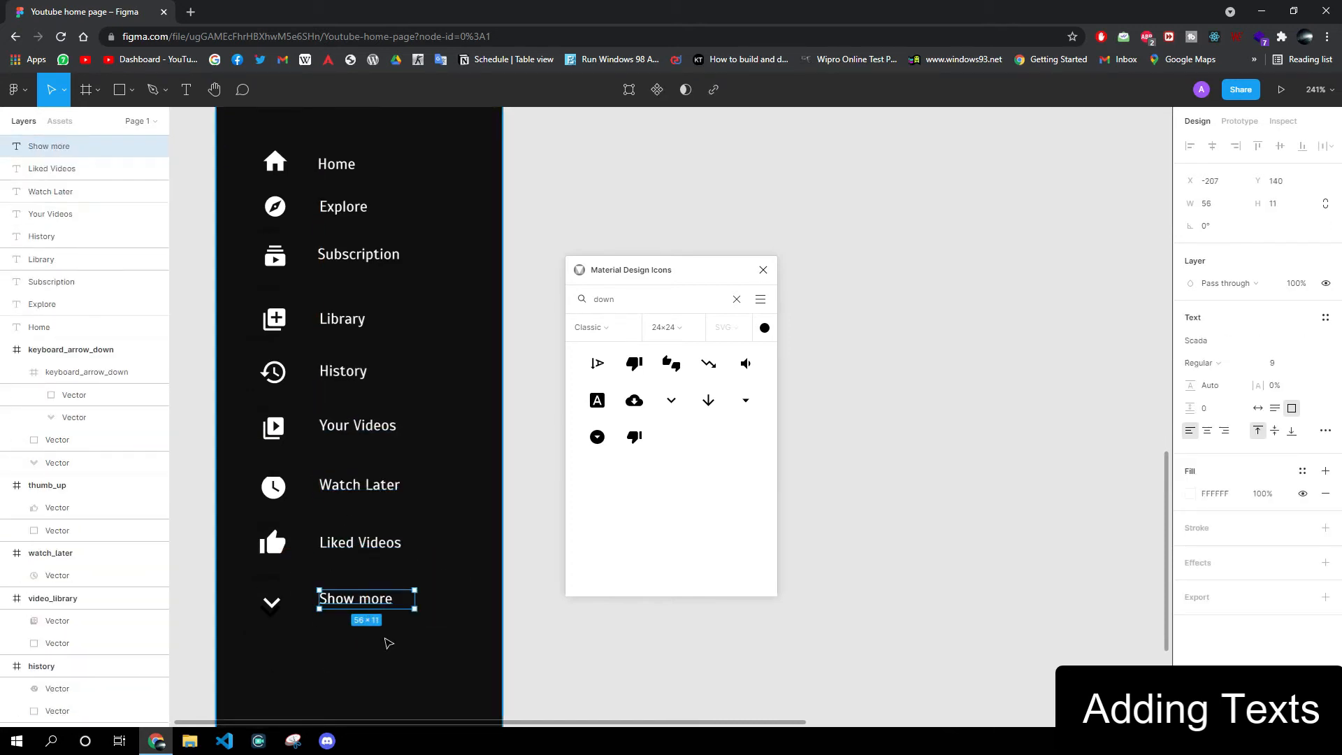
click(386, 639)
- Draw a 169 px horizontal line across the sidebar between Subscription and Library and colour its stroke 655D5D
scroll(492, 493, up, 3)
click(98, 90)
click(132, 89)
click(133, 141)
mouse_move(219, 435)
mouse_down()
mouse_move(501, 438)
mouse_move(436, 495)
mouse_move(447, 498)
mouse_up()
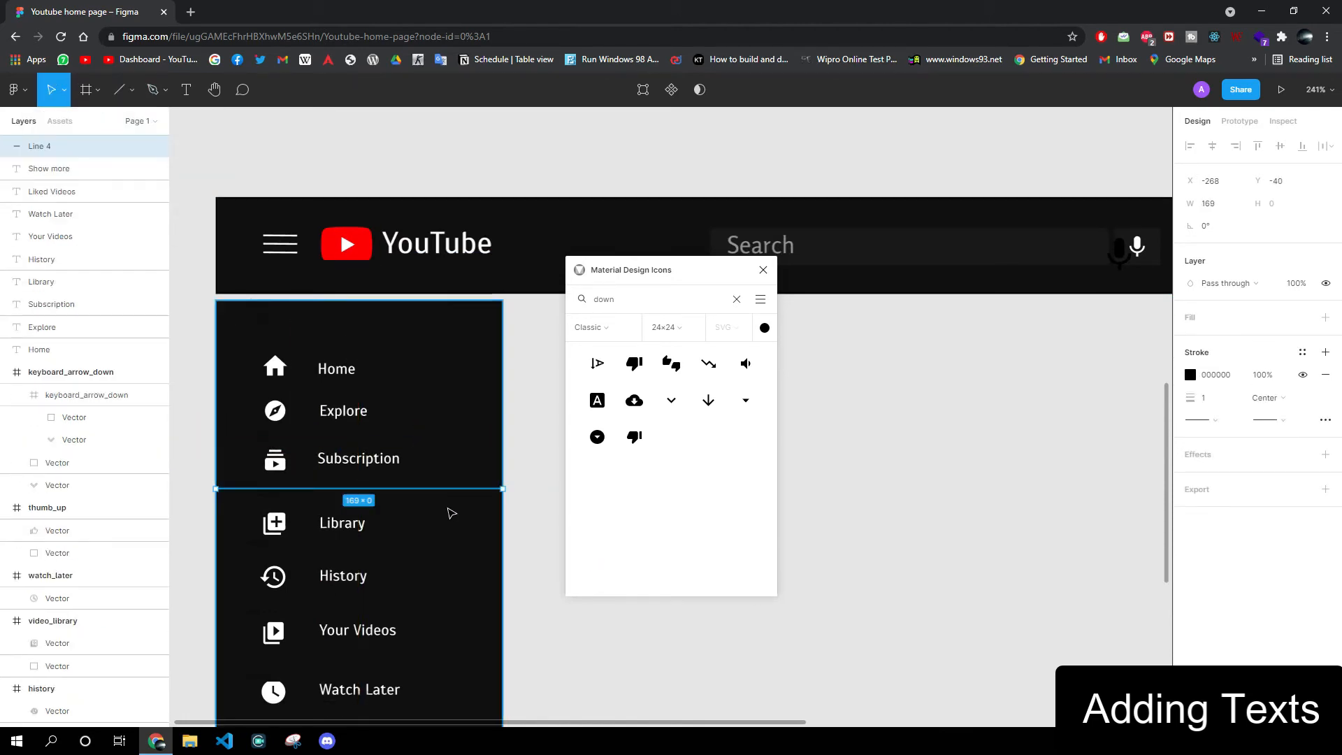
click(1188, 376)
drag(1010, 381, 972, 383)
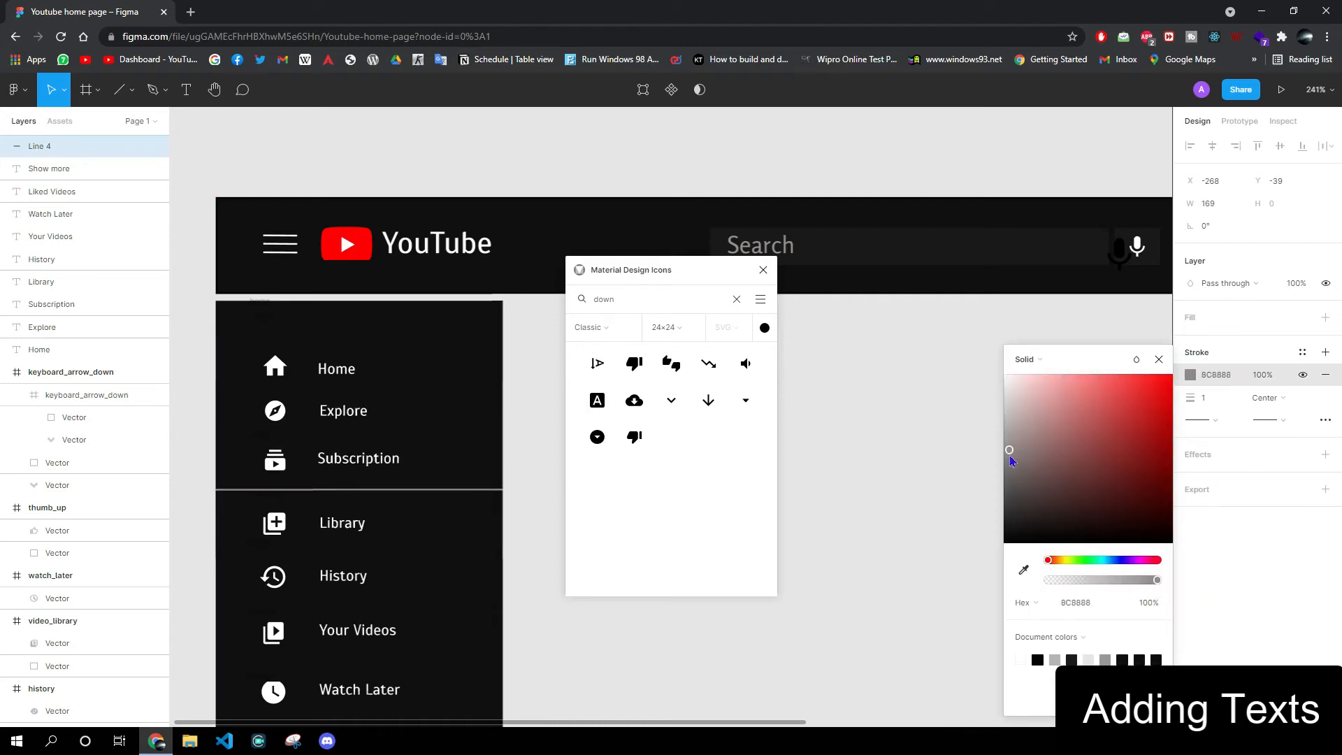
- Close the Material Design Icons plugin and duplicate the divider line, placing the copy just below the original
scroll(443, 471, down, 1)
click(446, 463)
key(ctrl+c)
key(ctrl+v)
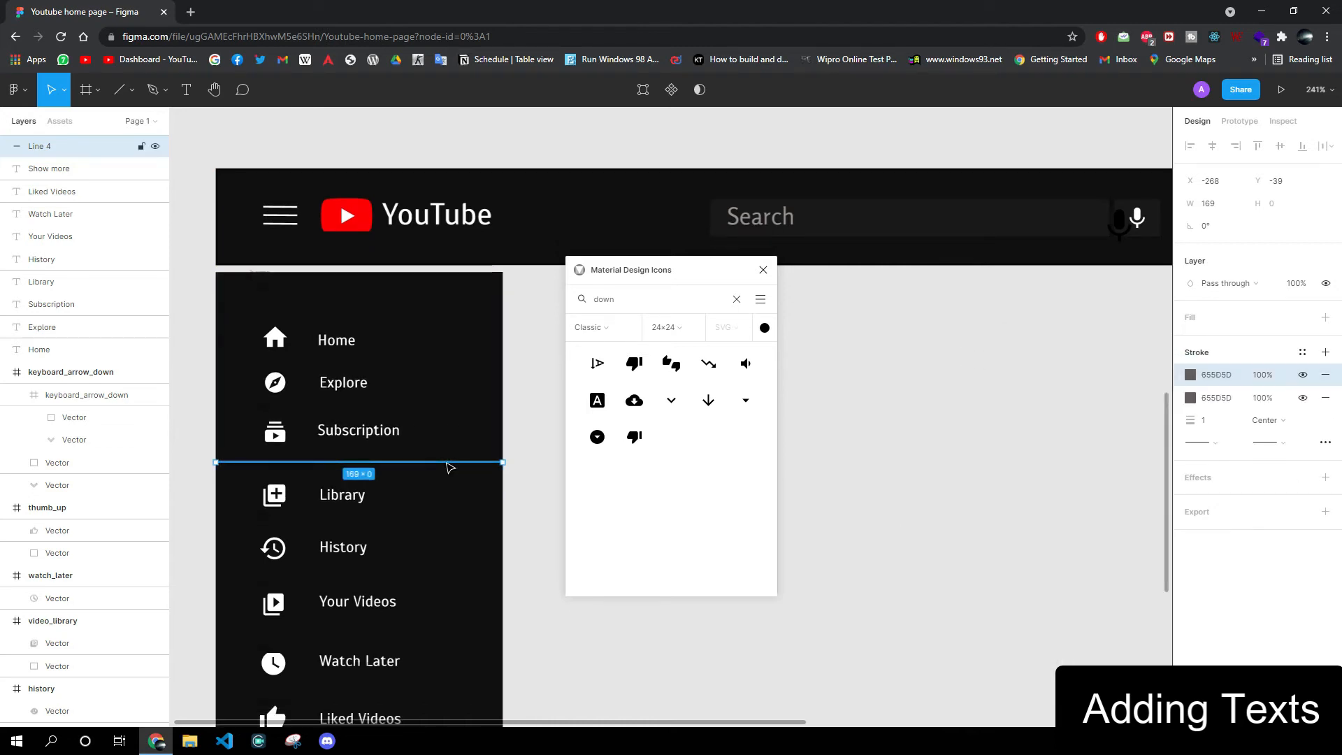
scroll(420, 470, up, 5)
click(762, 269)
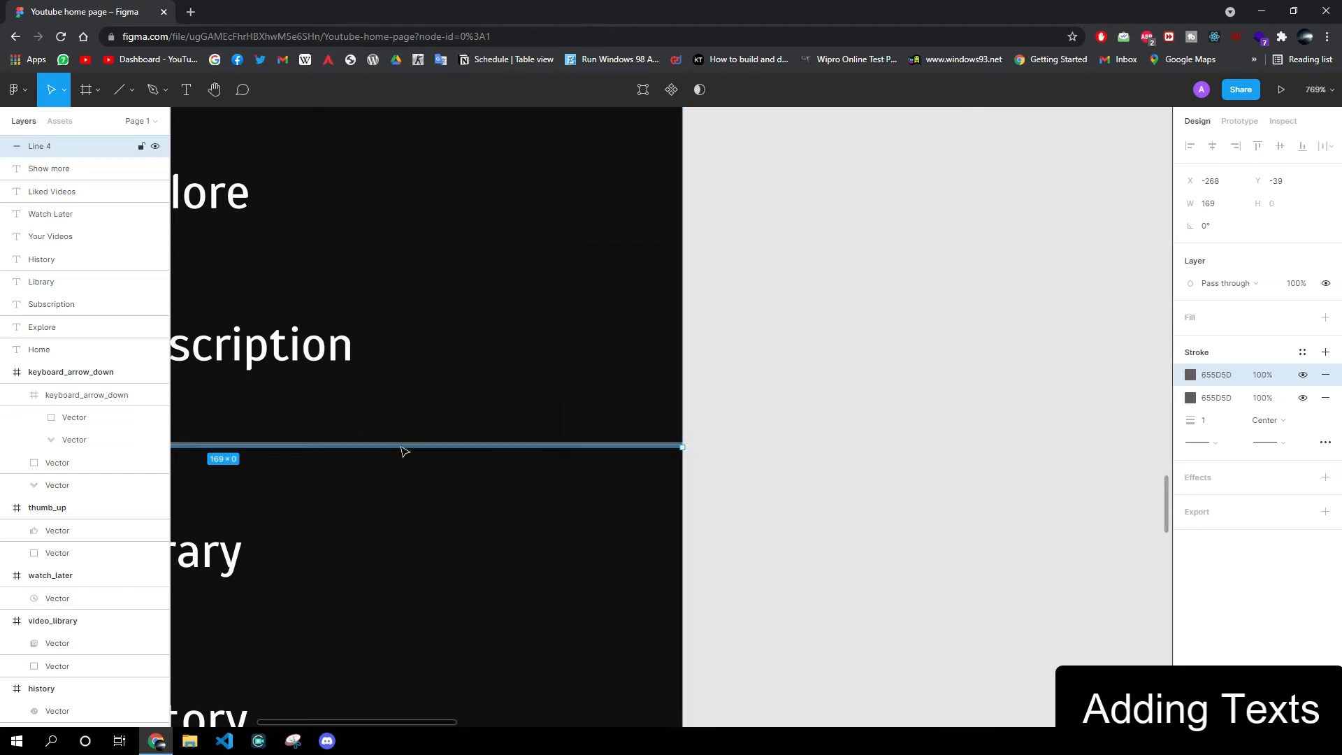
key(ctrl+v)
click(429, 446)
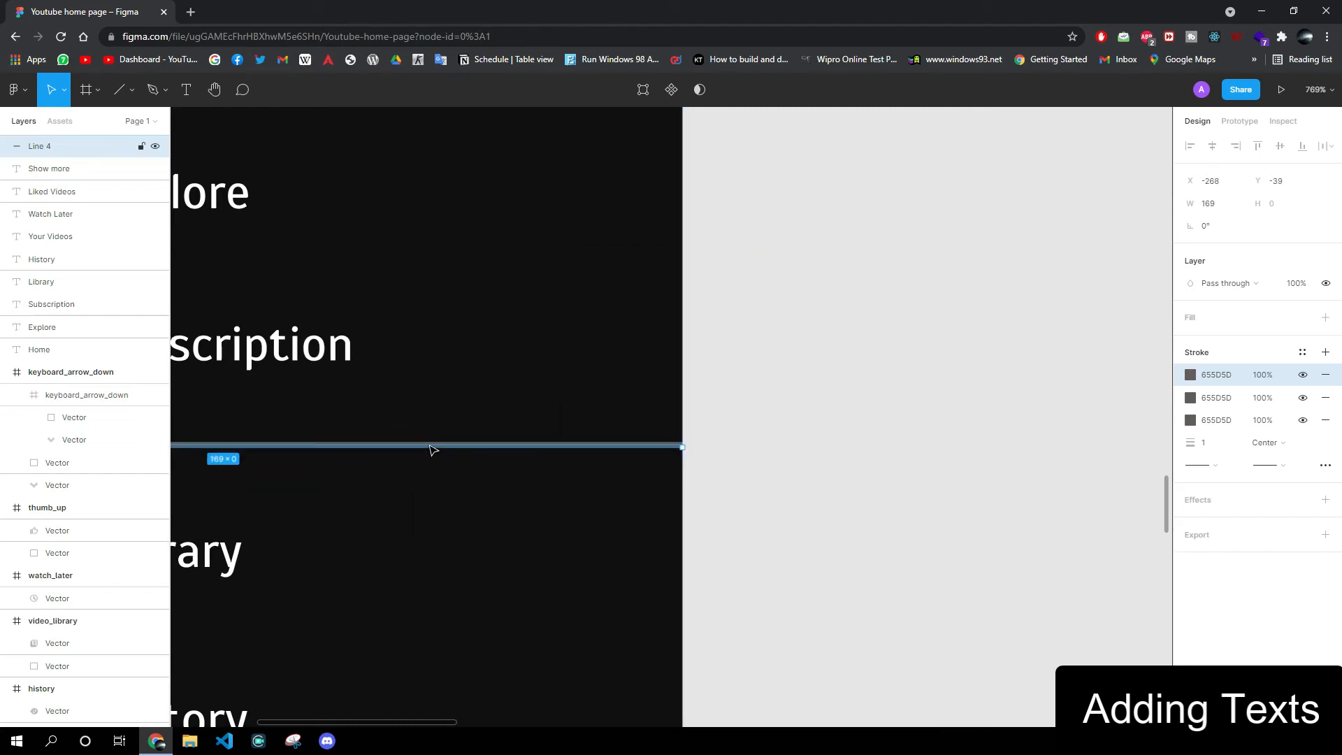
key(ctrl+v)
drag(311, 459, 315, 525)
- Move the copied divider line below the Show more row, to Y 165
scroll(315, 525, down, 6)
scroll(375, 524, up, 3)
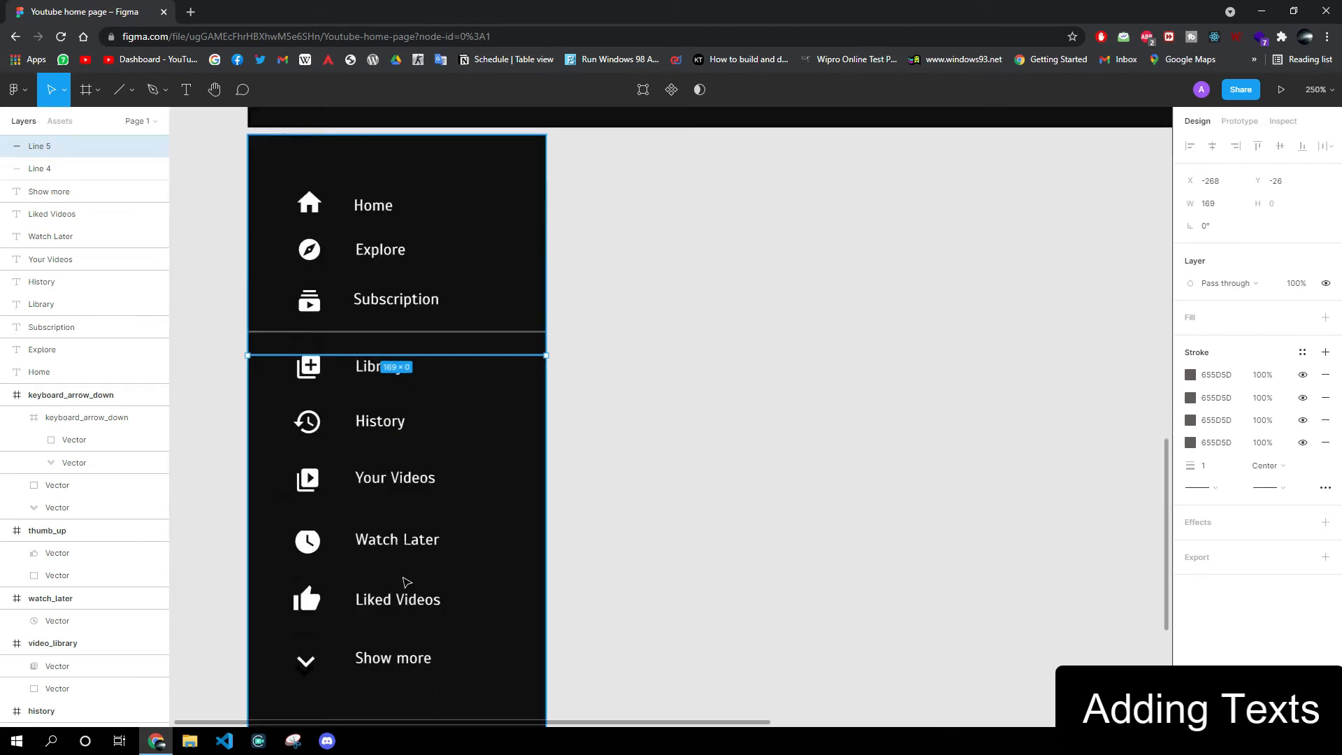
scroll(406, 582, down, 1)
drag(440, 288, 447, 632)
key(Up)
key(Up)
key(Up)
key(Up)
key(Up)
key(Up)
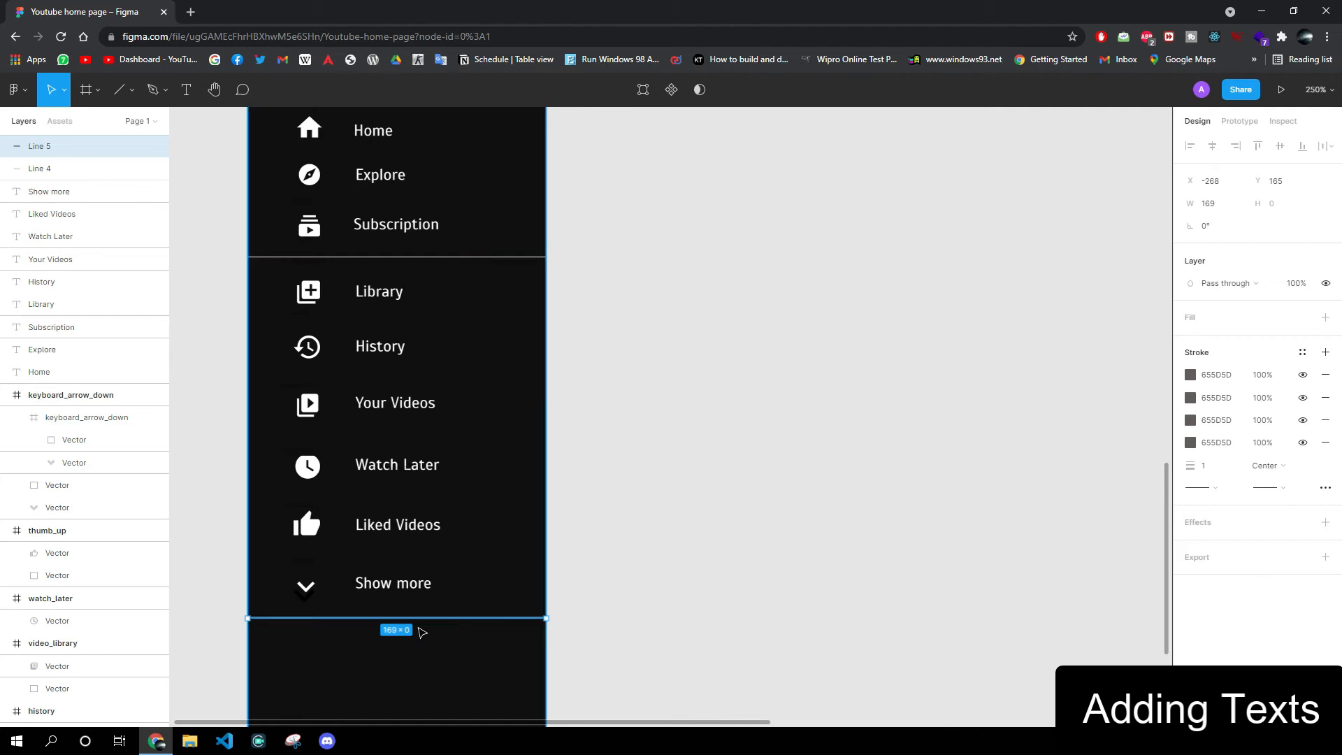
- Place a copy of the Show more label below the lower divider at X -240, Y 178, and nudge the thumb_up icon slightly right
click(422, 586)
scroll(504, 617, down, 1)
key(ctrl+c)
key(ctrl+v)
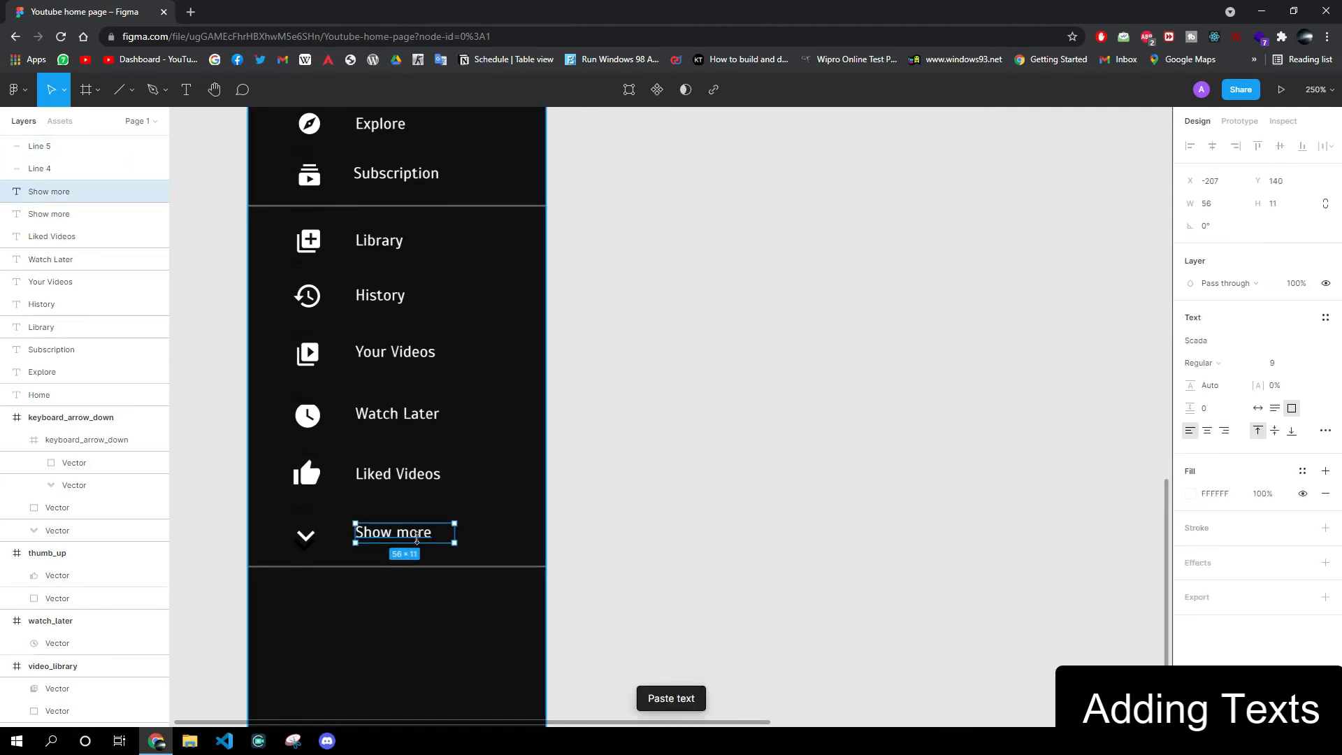
drag(420, 540, 364, 608)
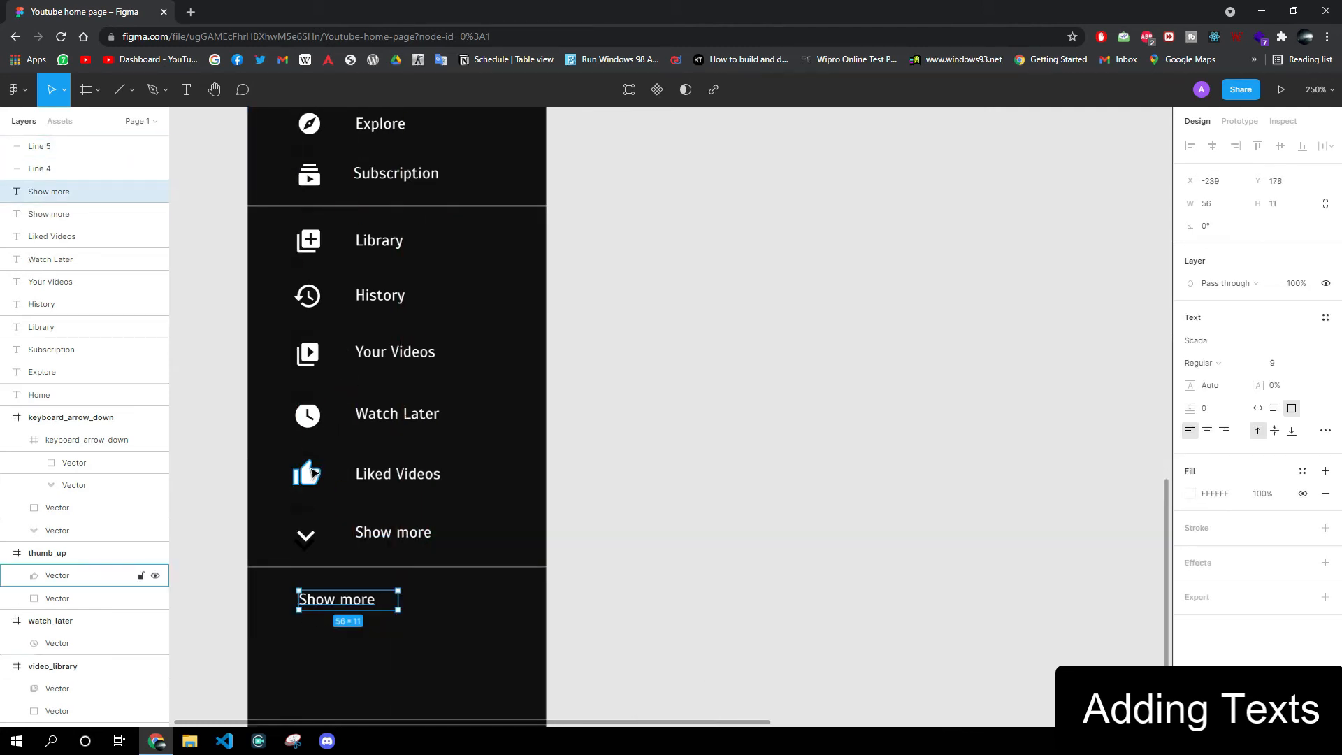
click(58, 576)
click(335, 600)
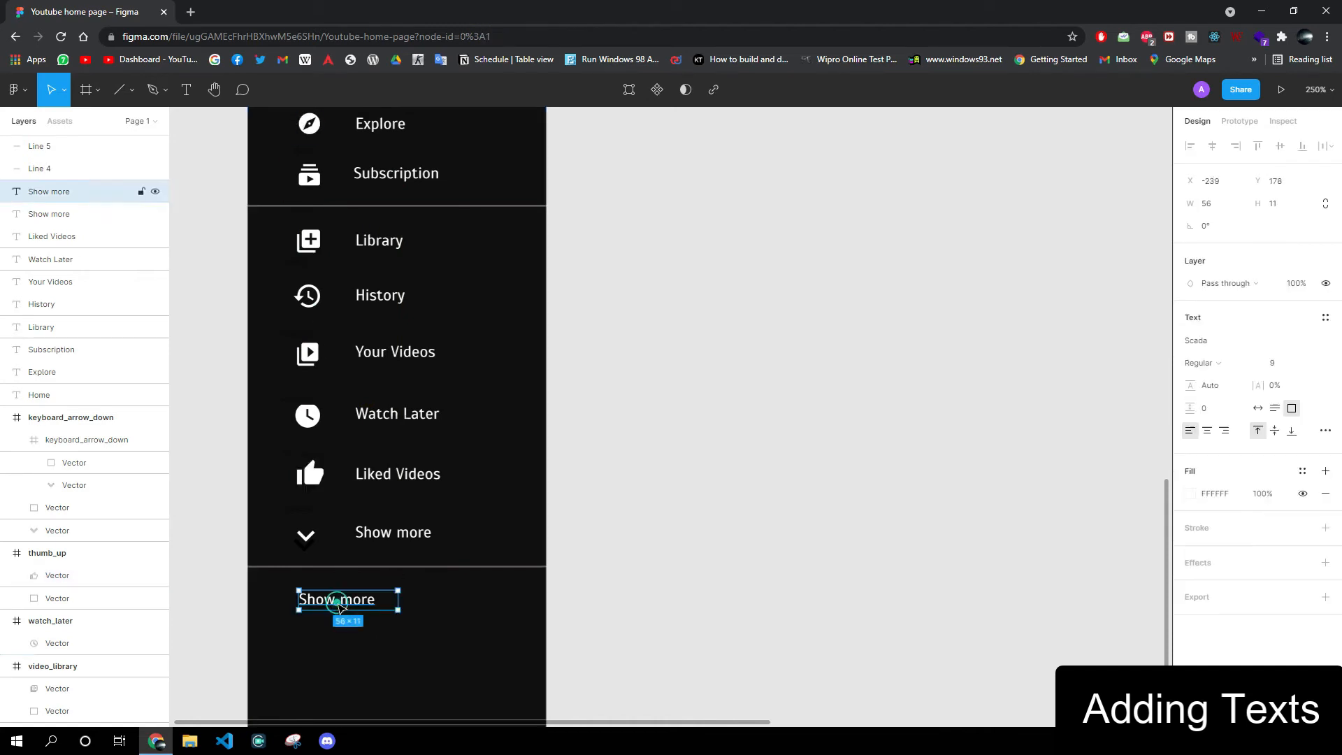
click(428, 644)
- Change the text of the label below the lower divider to "SUBSCRIPTIONS"
click(343, 606)
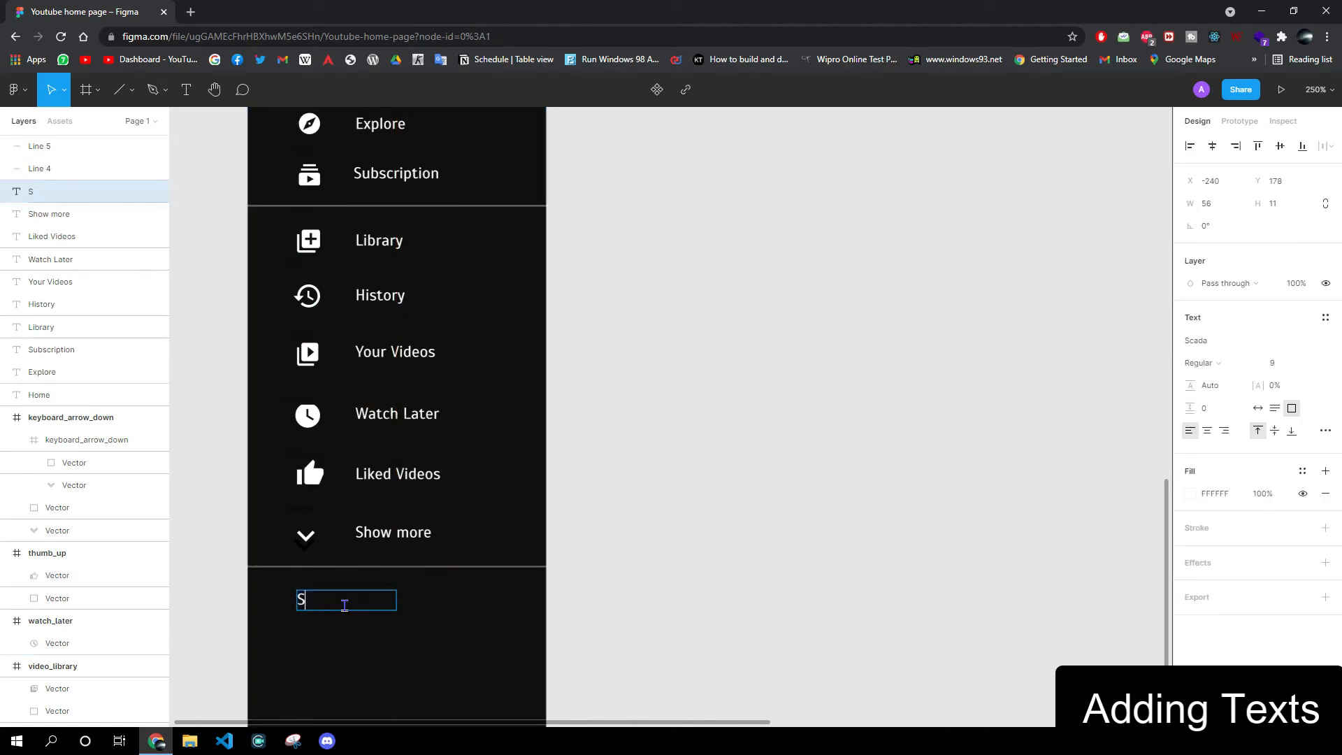
text(SCRIPTION)
click(417, 620)
- Set the SUBSCRIPTIONS heading's font size to 10 and resize its text box to 83 px wide with a reduced height
drag(397, 601, 433, 599)
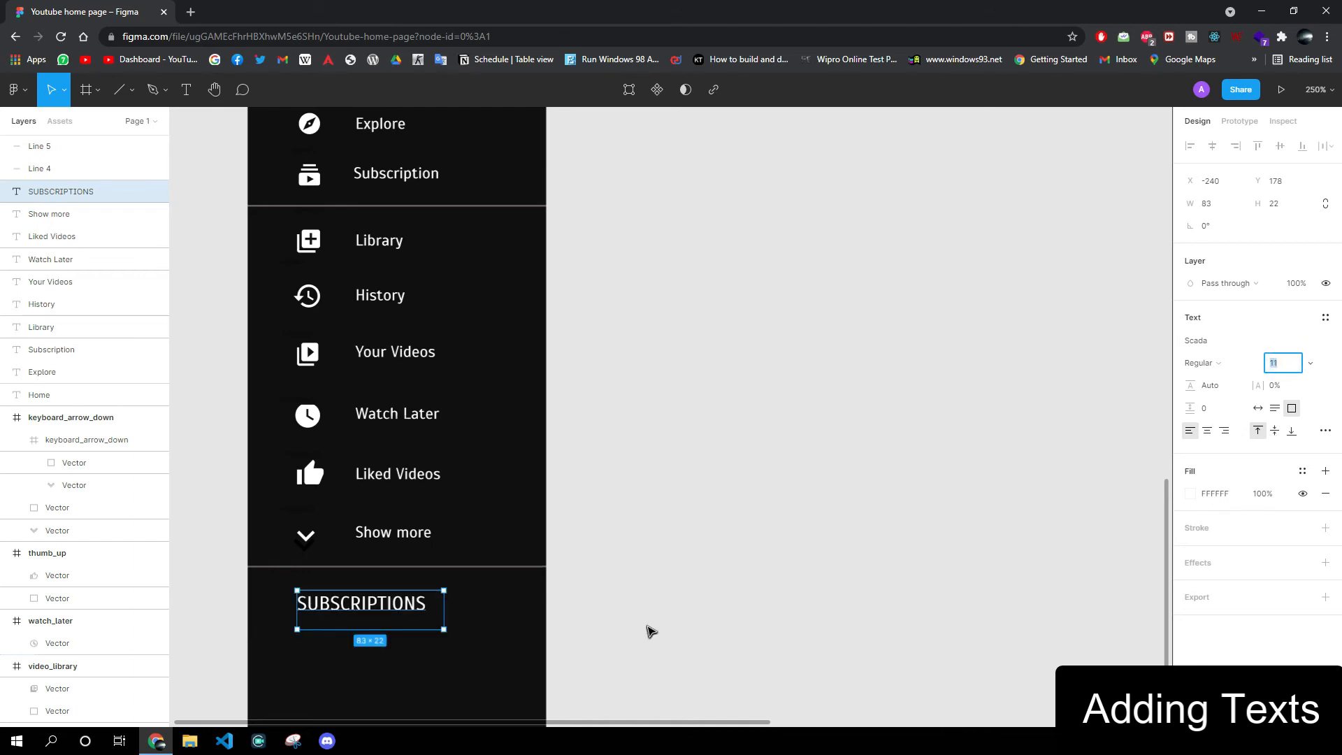
key(Down)
key(Return)
drag(446, 630, 443, 617)
click(653, 582)
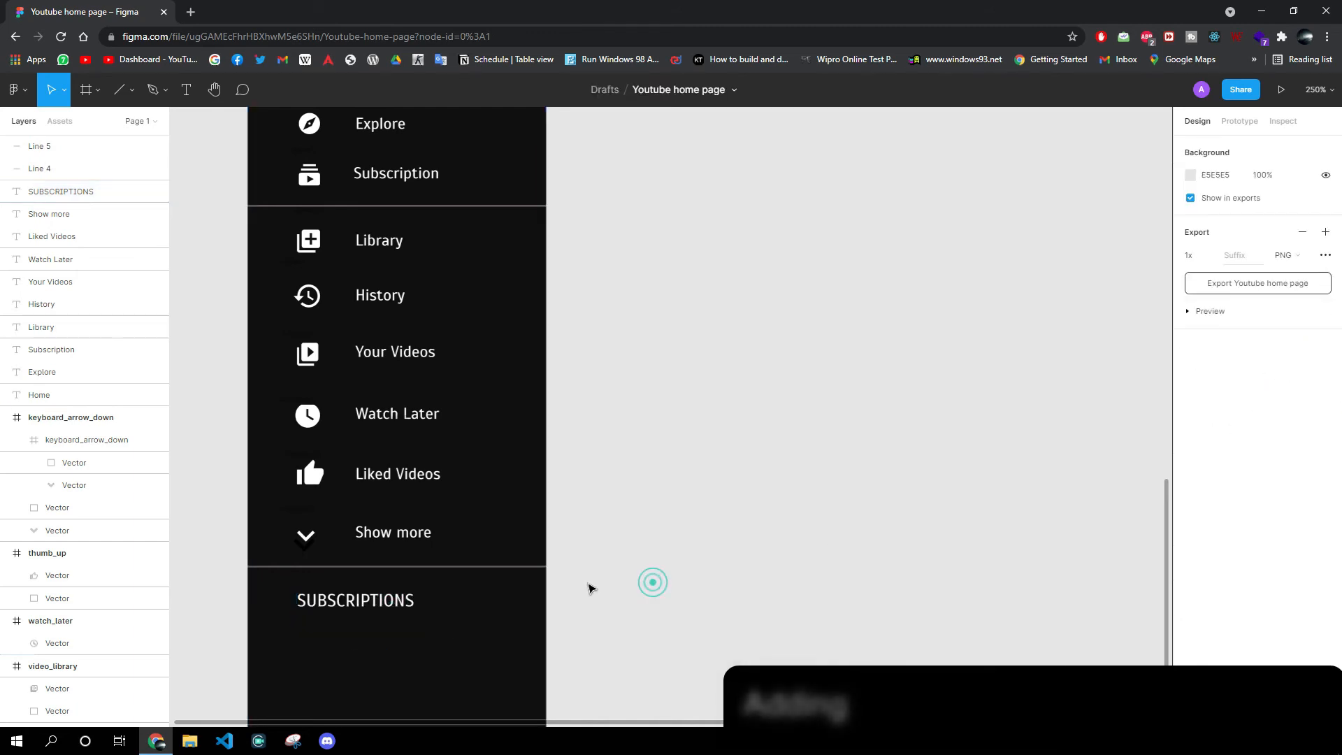
- Copy the white account icon from the video card and place it under the SUBSCRIPTIONS heading at X -241, Y 206
scroll(433, 584, down, 4)
scroll(470, 593, up, 2)
scroll(423, 527, down, 2)
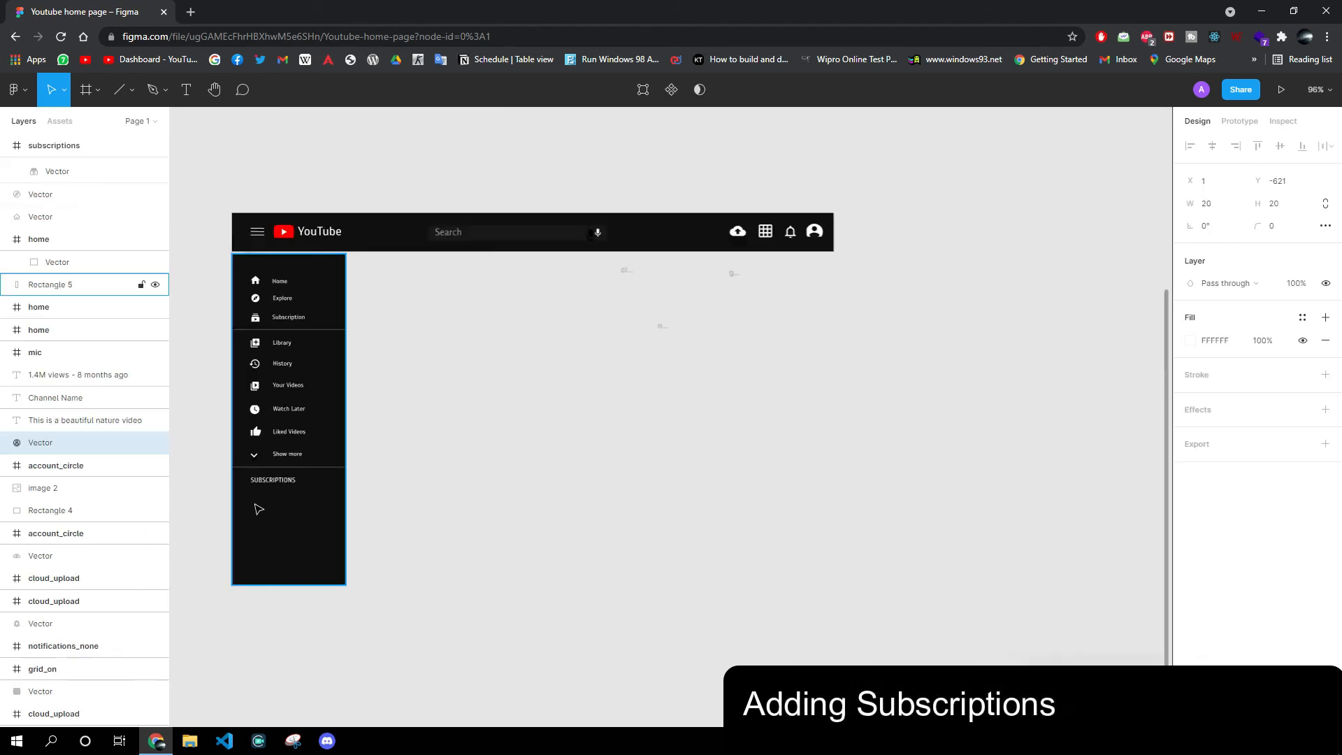
scroll(257, 510, up, 5)
scroll(408, 301, up, 3)
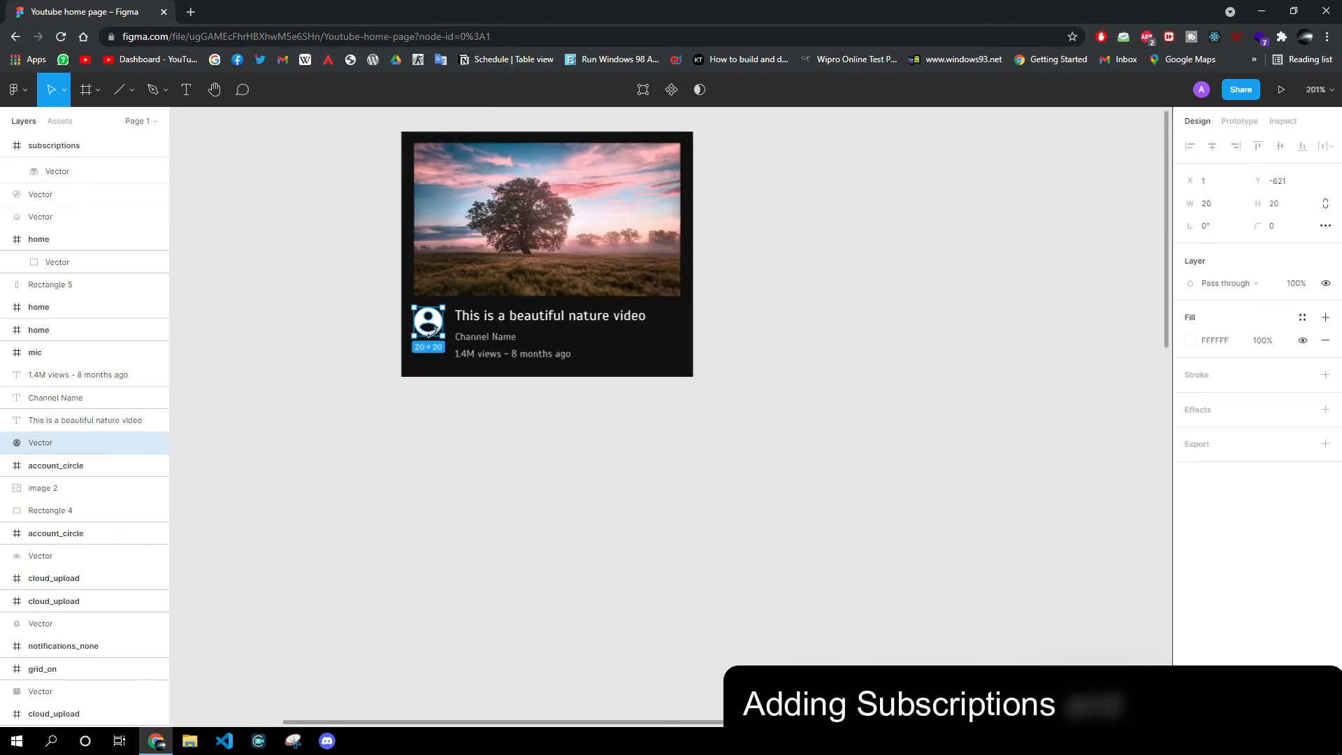
right_click(428, 334)
scroll(365, 433, down, 3)
scroll(366, 434, down, 5)
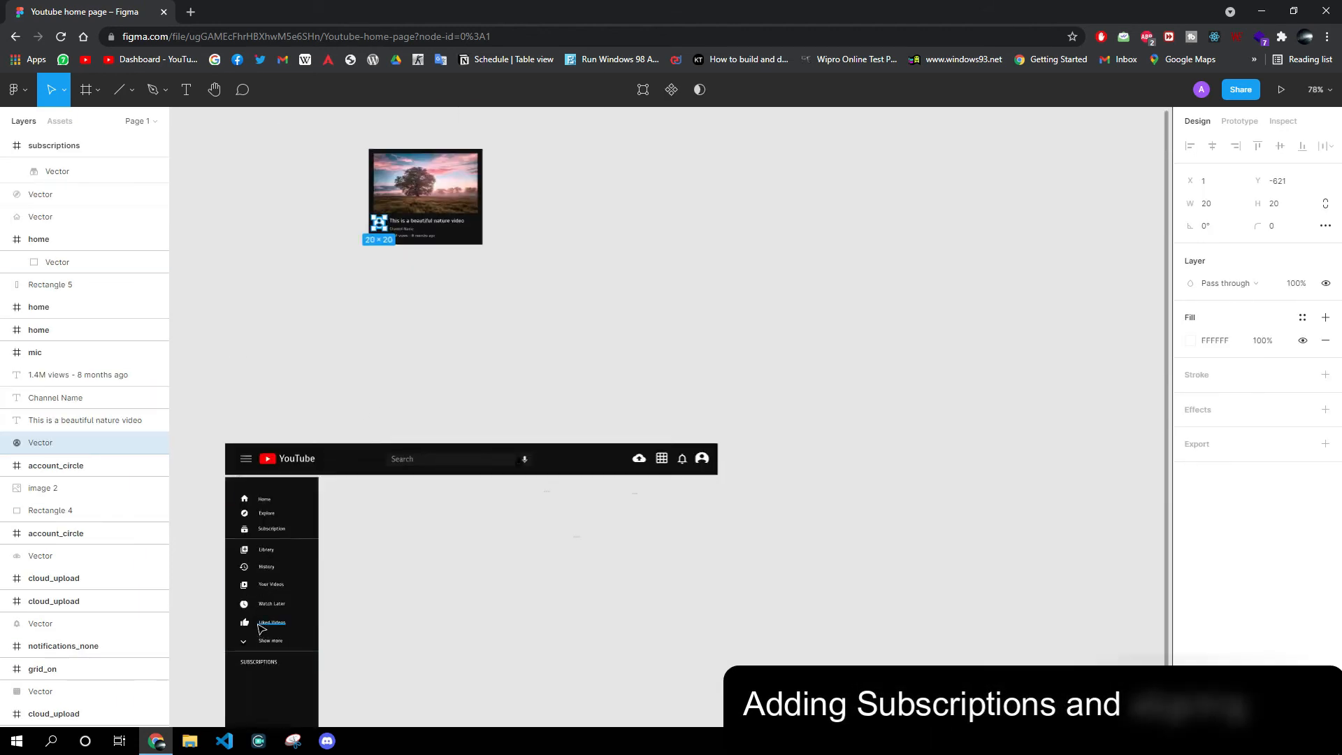
scroll(479, 548, up, 6)
click(338, 548)
key(ctrl+v)
drag(676, 424, 250, 532)
key(Right)
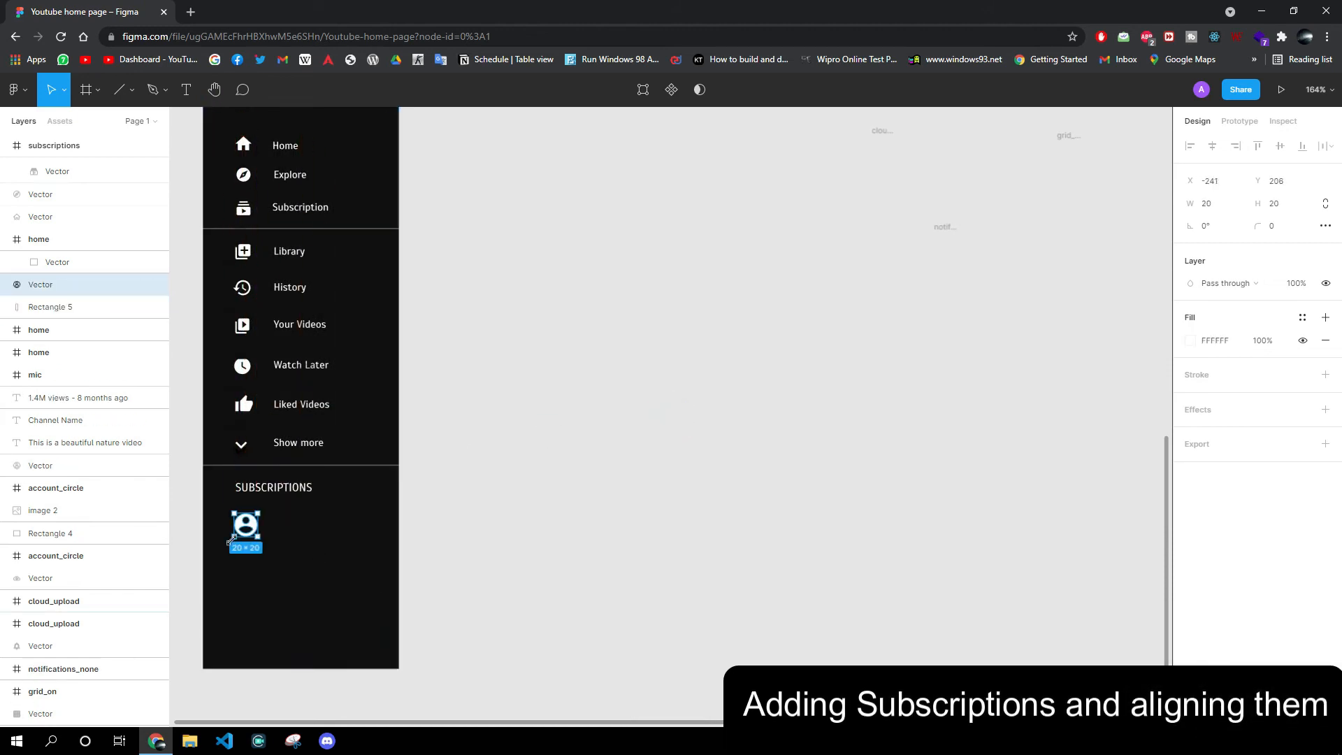
- Place a copy of the Show more label beside the account icon and change its text to "Channel Name"
click(305, 443)
key(ctrl+c)
key(ctrl+v)
drag(306, 445, 302, 525)
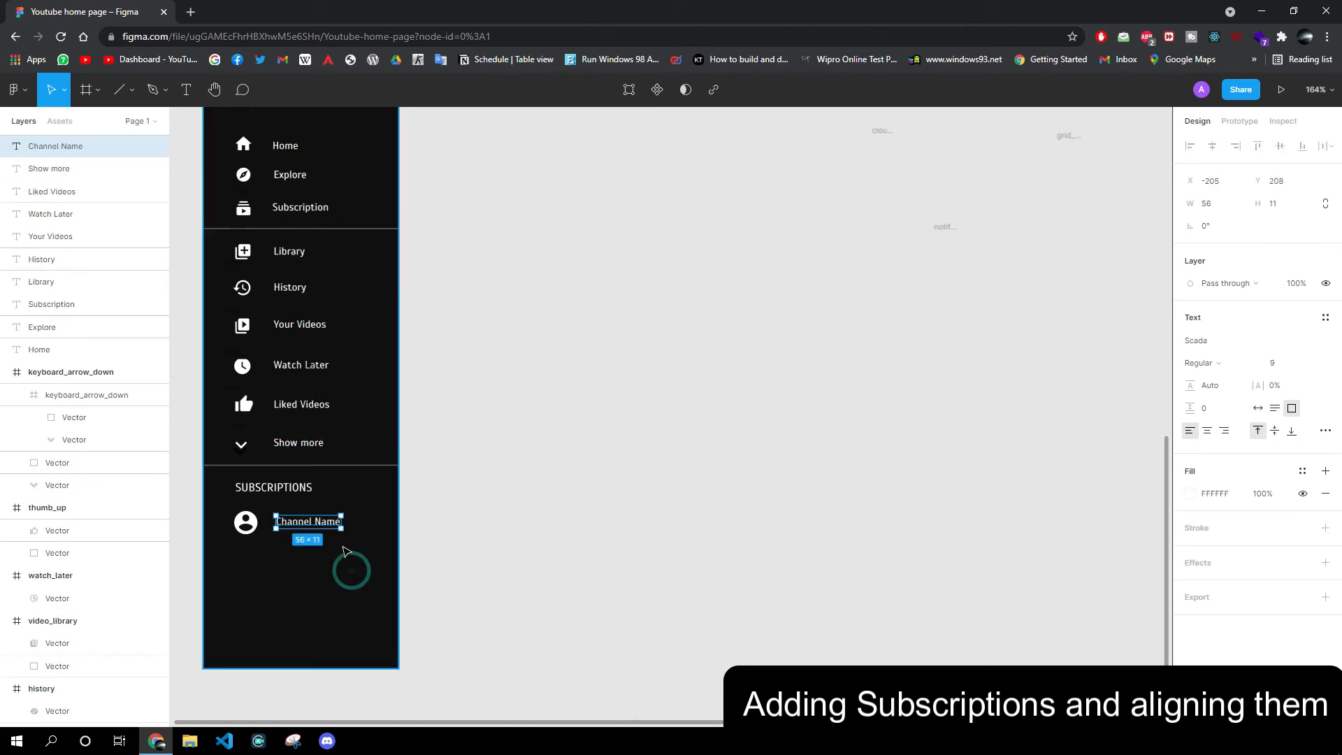
- Duplicate the account icon with its Channel Name label and place the copy directly below as a second row
click(342, 562)
click(428, 535)
drag(341, 543, 305, 565)
key(ctrl+c)
key(ctrl+v)
key(Left)
key(Left)
key(Left)
key(Up)
key(Up)
key(Up)
key(Up)
key(Up)
key(Up)
key(Up)
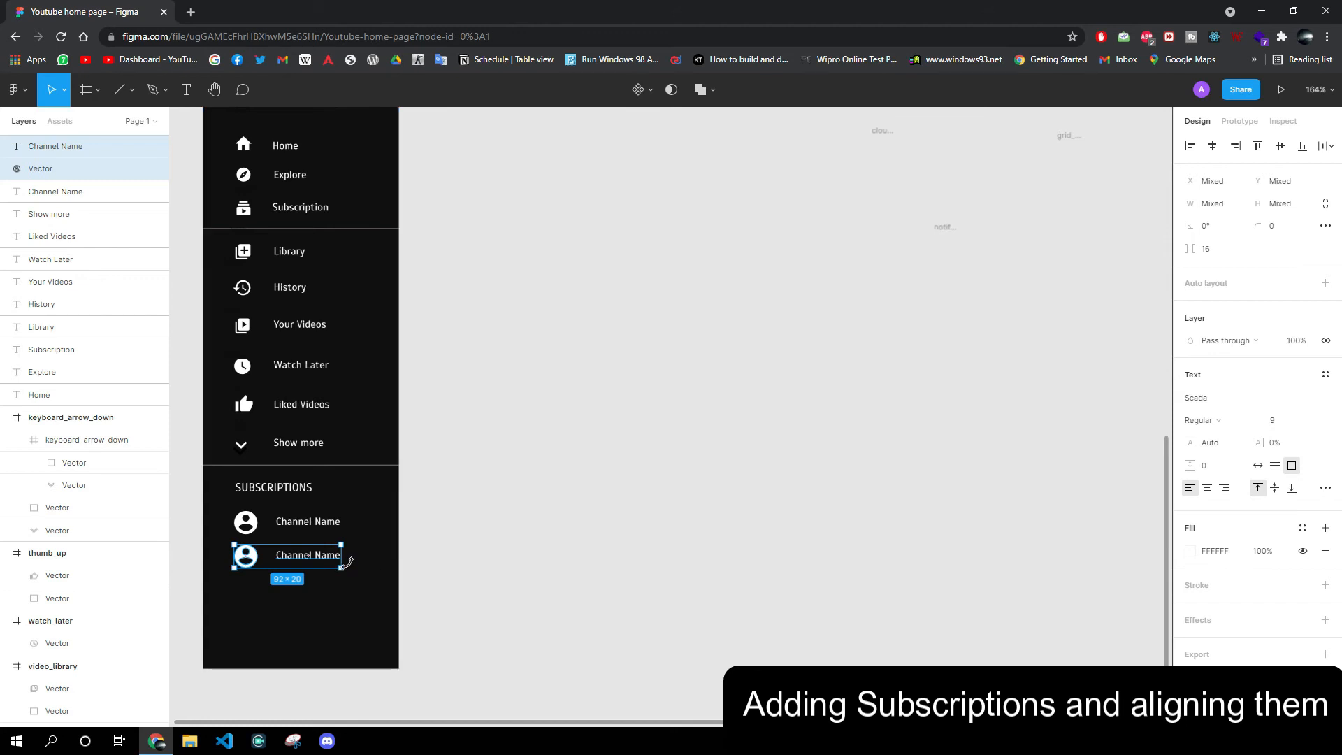
- Duplicate both channel rows and place the copies below them to make a list of four aligned channels
click(358, 565)
drag(231, 583, 371, 513)
key(ctrl+c)
key(ctrl+v)
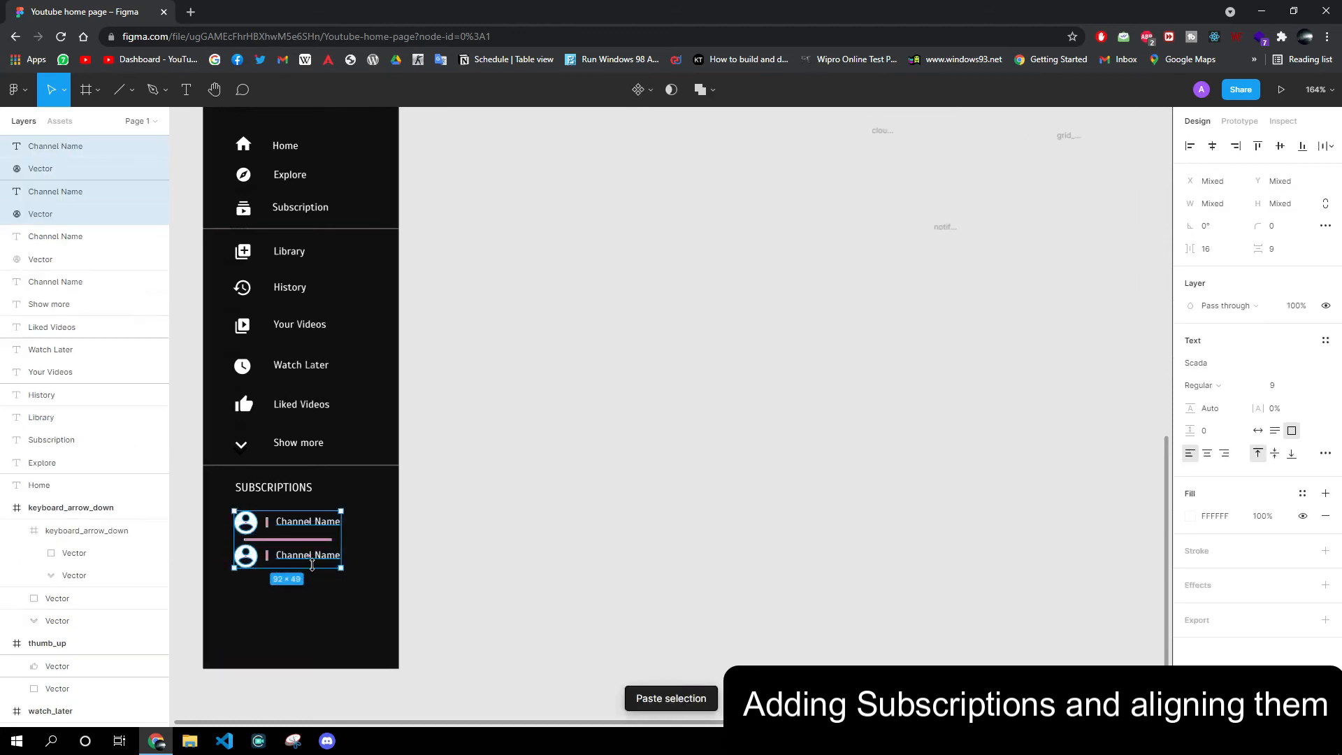
drag(312, 564, 302, 632)
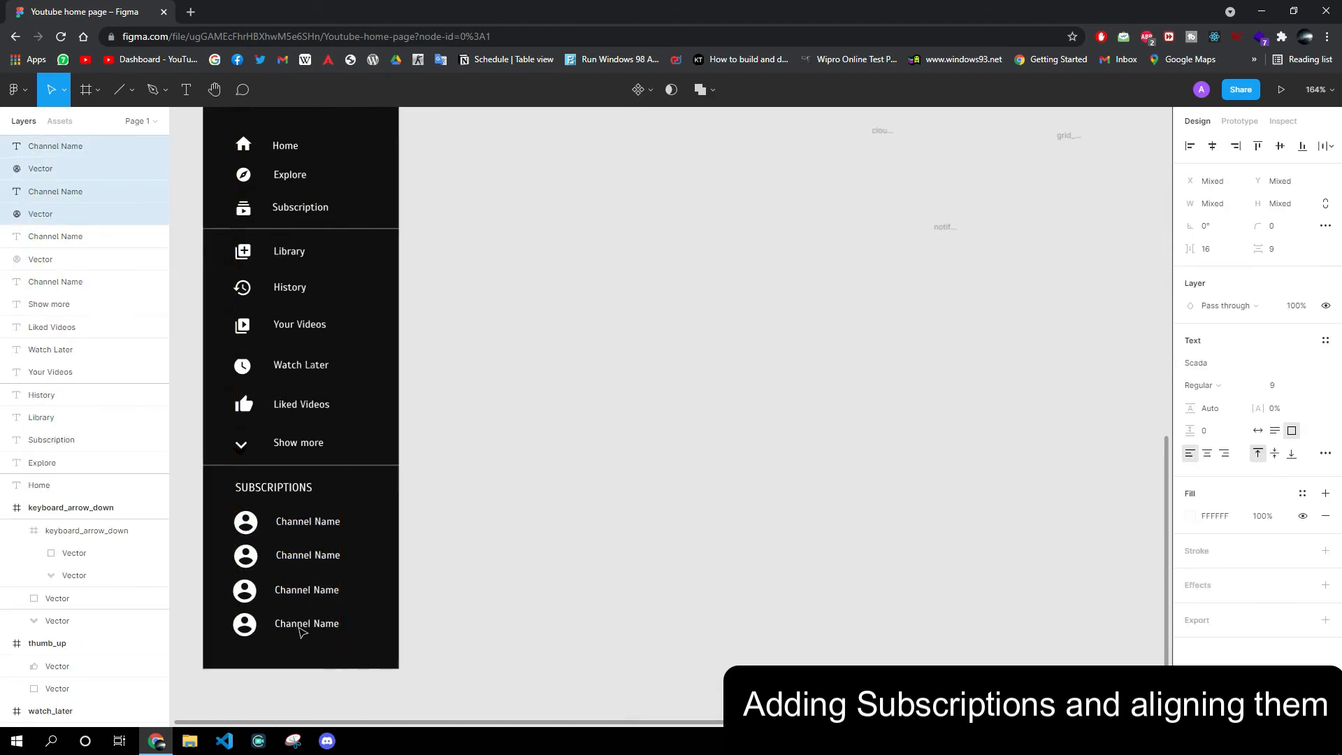
click(345, 614)
scroll(440, 598, up, 2)
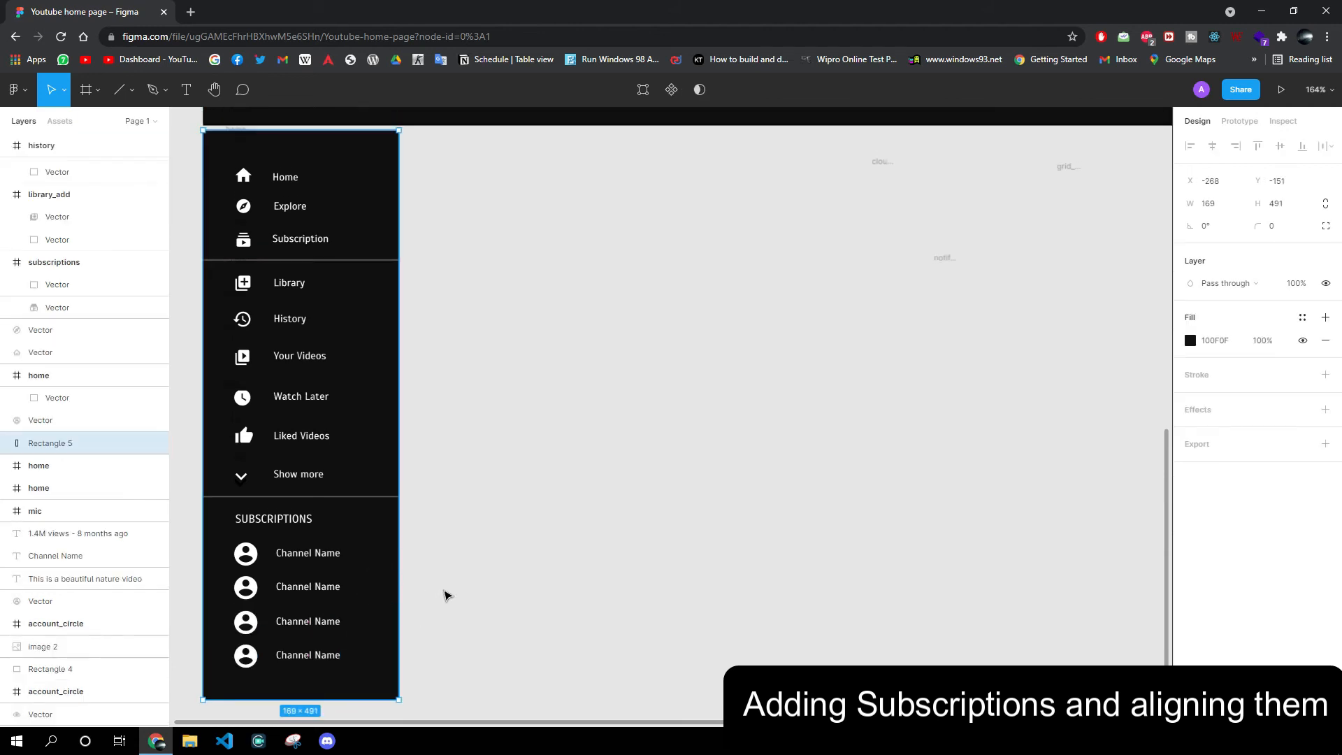
scroll(449, 594, down, 3)
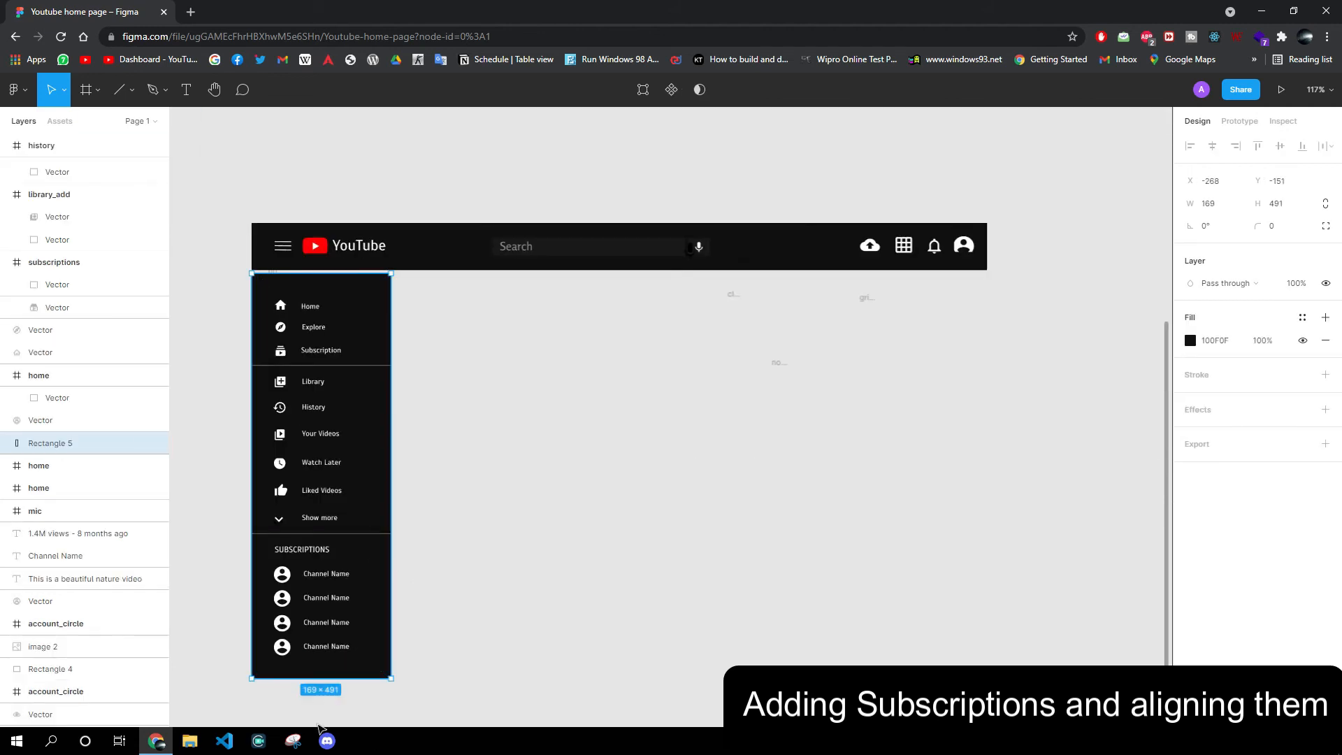
- Adjust the vertical positions of the four Channel Name labels to centre each beside its account icon
scroll(307, 639, up, 5)
click(366, 653)
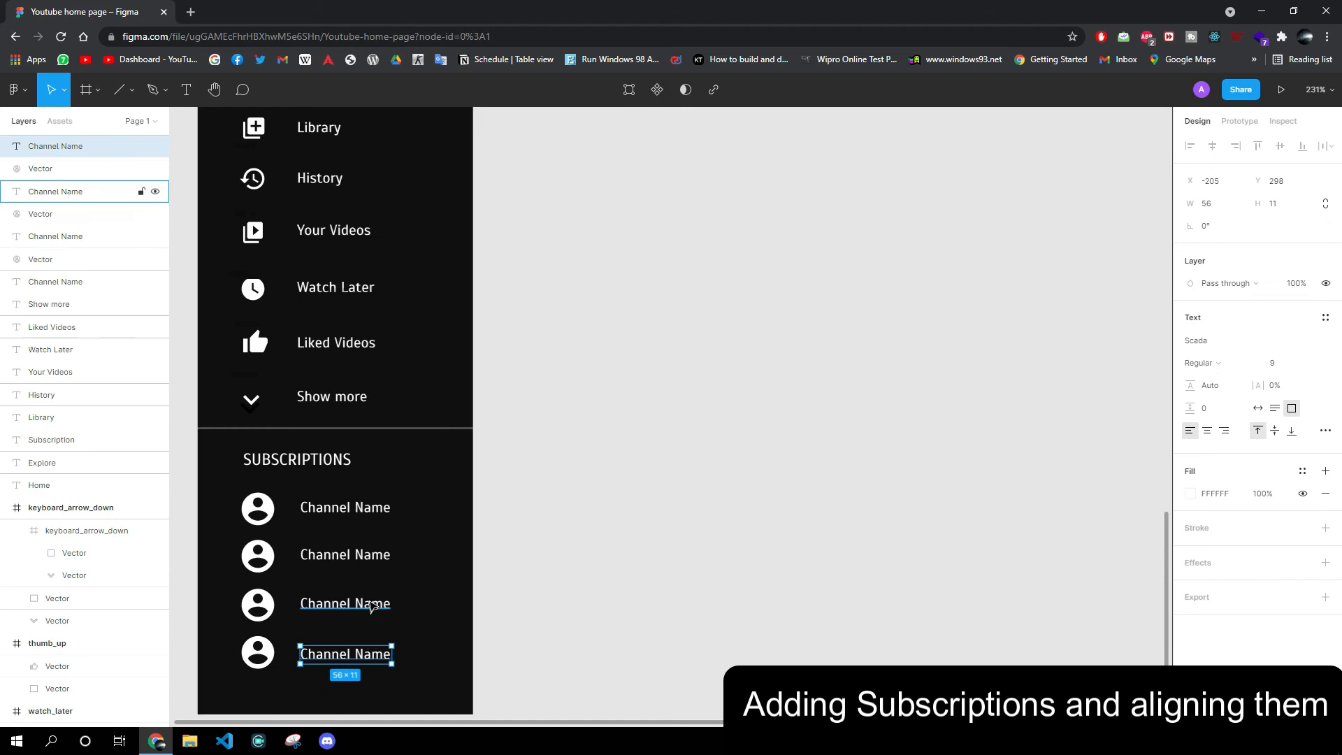
click(370, 604)
click(371, 558)
drag(363, 508, 365, 511)
click(635, 626)
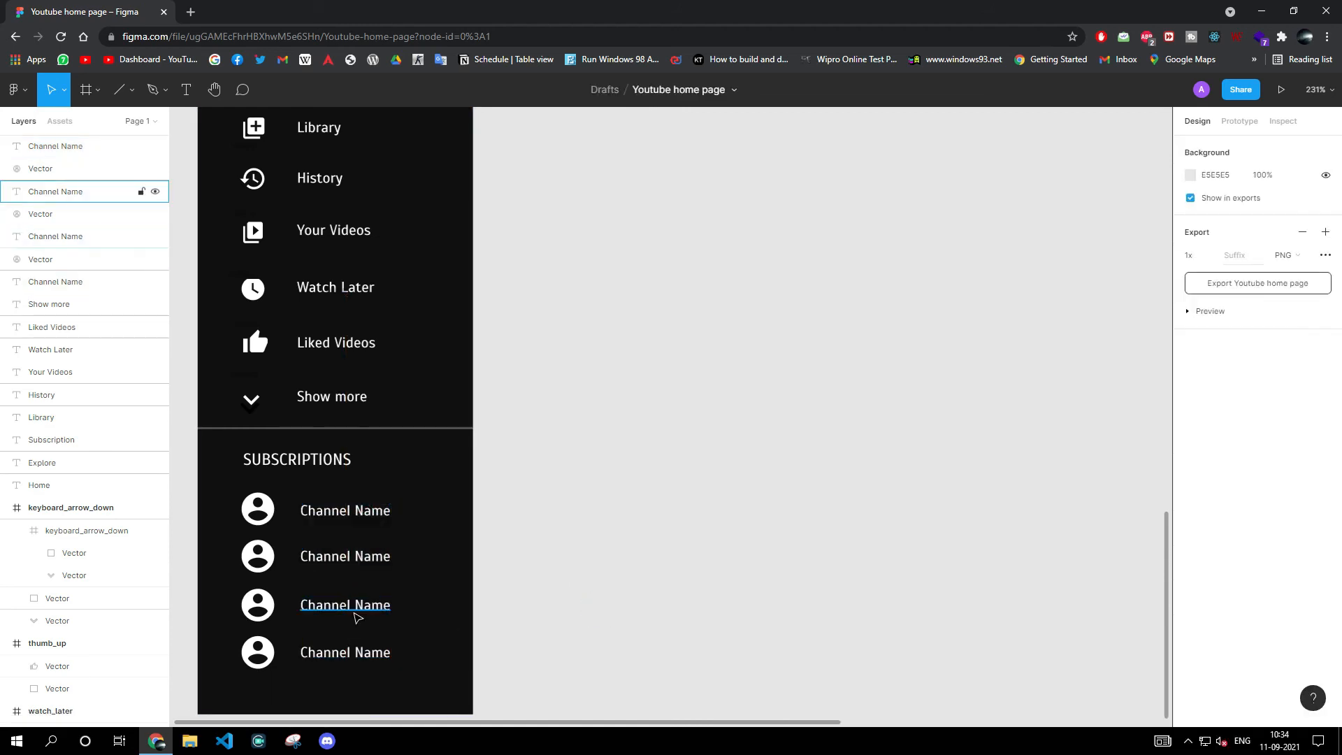
scroll(357, 617, down, 5)
drag(271, 282, 504, 419)
click(506, 418)
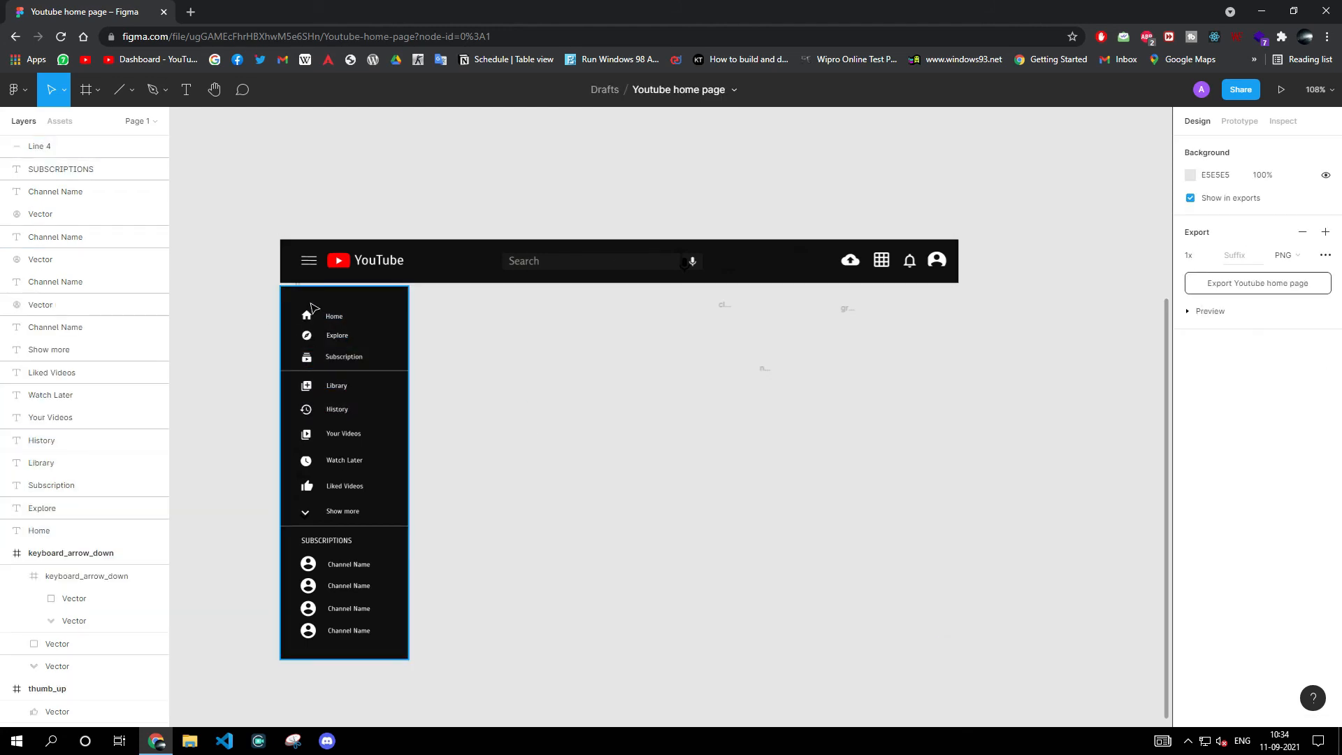
scroll(308, 307, up, 6)
scroll(337, 311, down, 4)
scroll(338, 318, down, 8)
scroll(407, 440, up, 1)
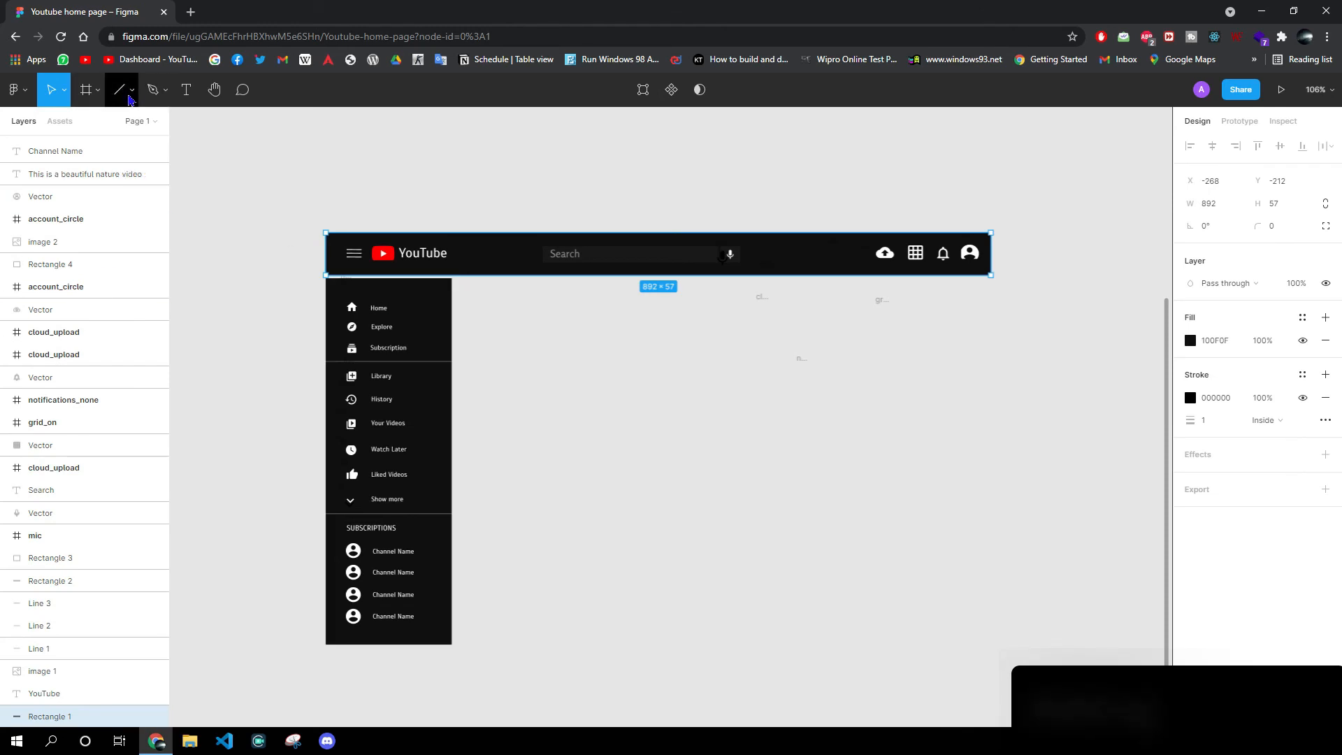
- Draw a rectangle about 151 by 27 px on the canvas beside the sidebar's Explore item
click(130, 100)
click(56, 123)
drag(477, 320, 591, 341)
- Give the new rectangle the sidebar's fill colour 100F0F and reduce the fill opacity to 10%
click(442, 301)
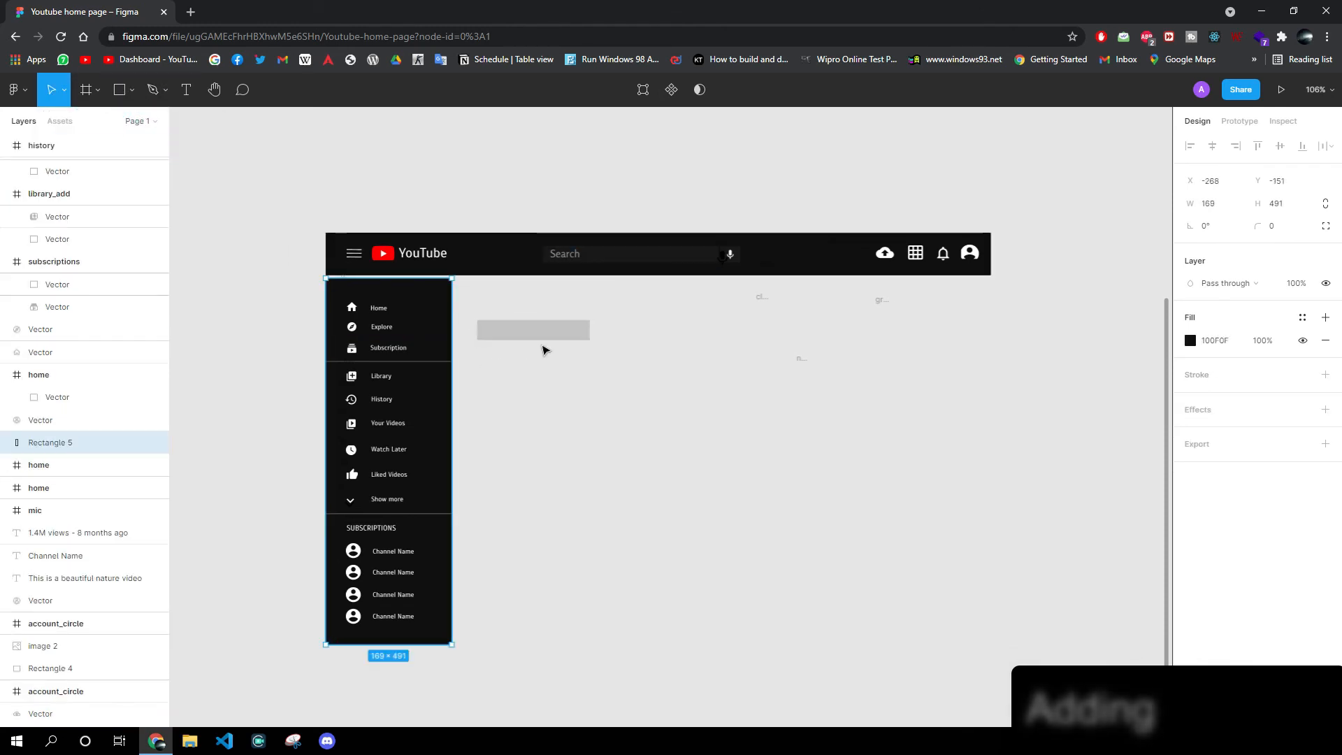
key(ctrl+c)
click(533, 330)
click(1216, 341)
key(ctrl+v)
key(Return)
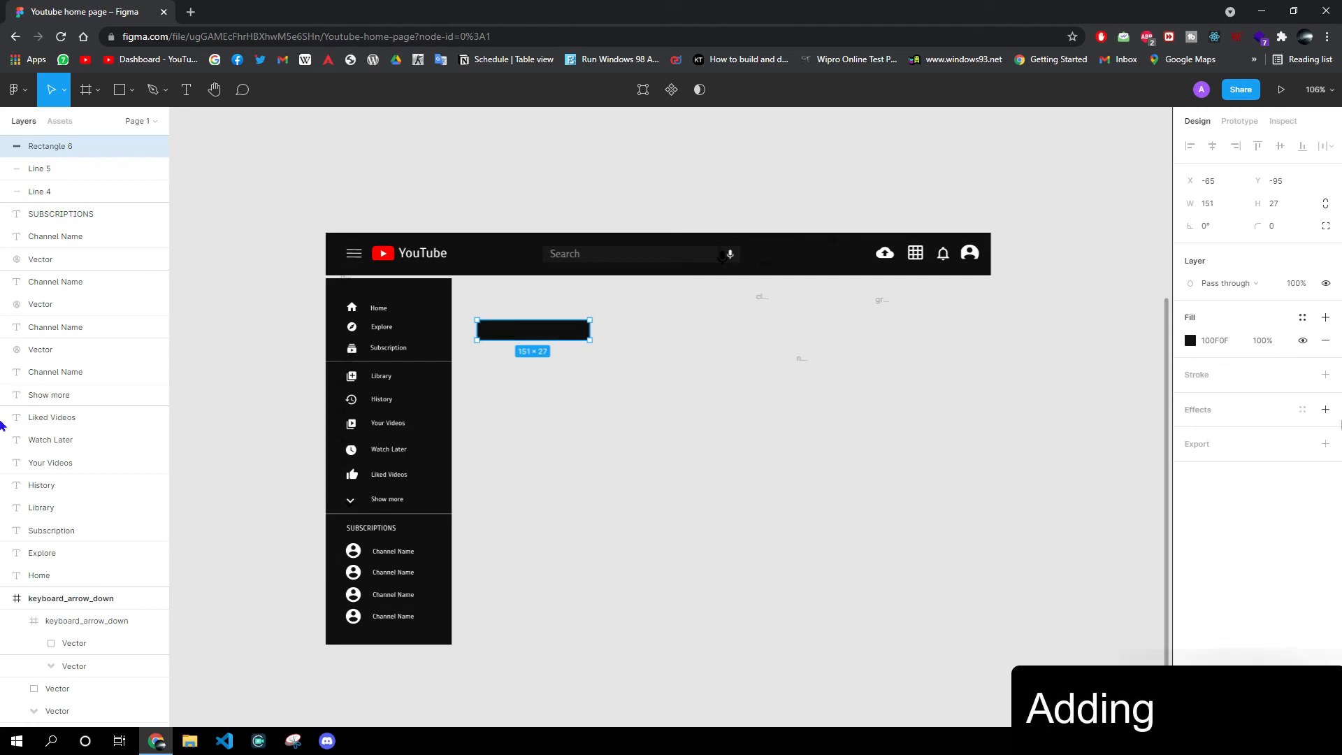
click(1187, 342)
drag(1127, 565, 1057, 565)
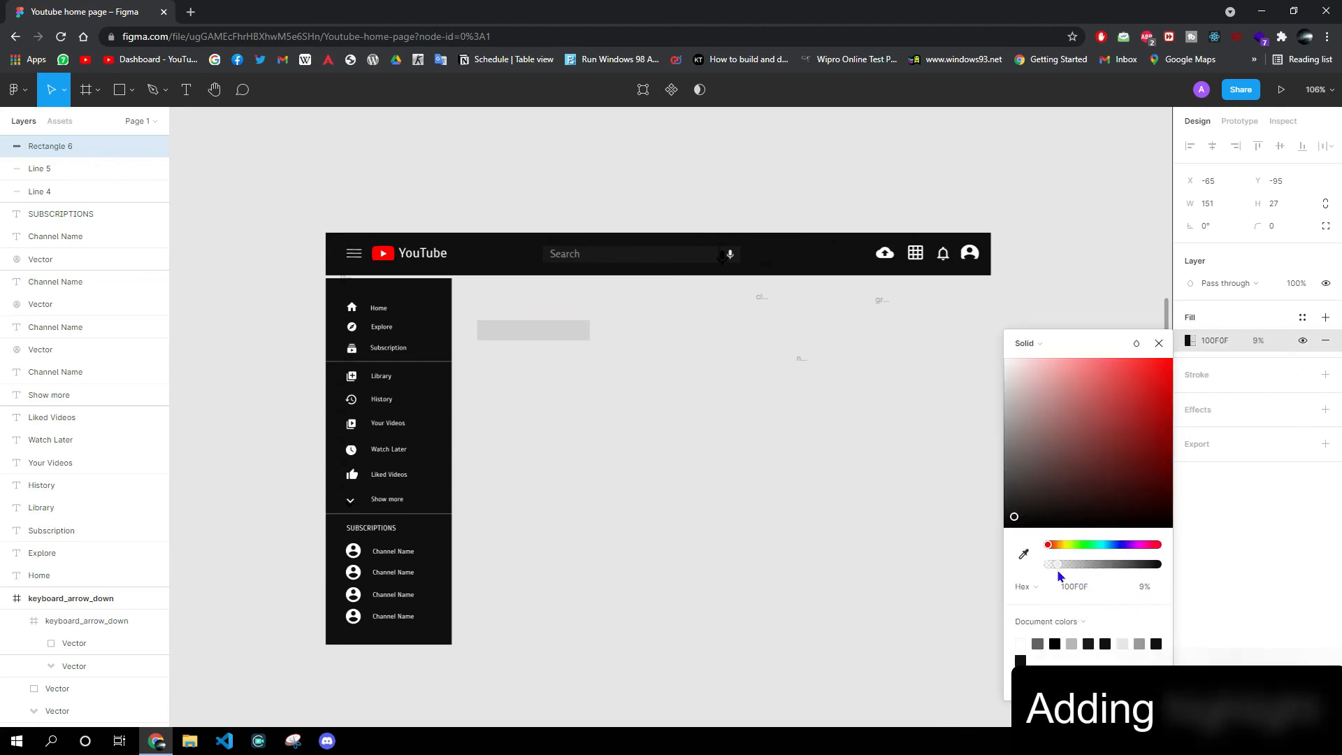
click(1058, 565)
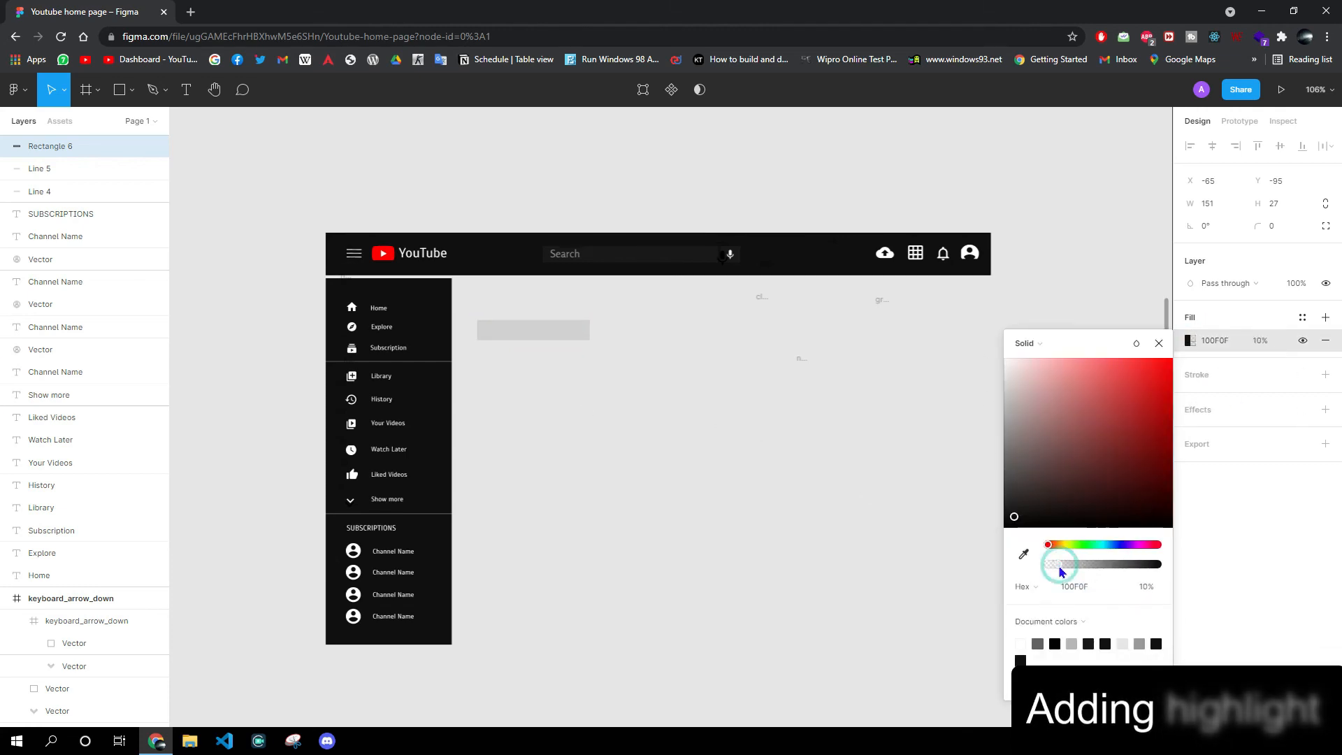
- Place the rectangle over the Home item at X -268, Y -125 and resize it to 169 by 25 px, spanning the sidebar
drag(537, 334, 431, 311)
scroll(390, 323, up, 5)
key(Up)
key(Up)
key(Up)
key(Up)
key(Down)
key(Down)
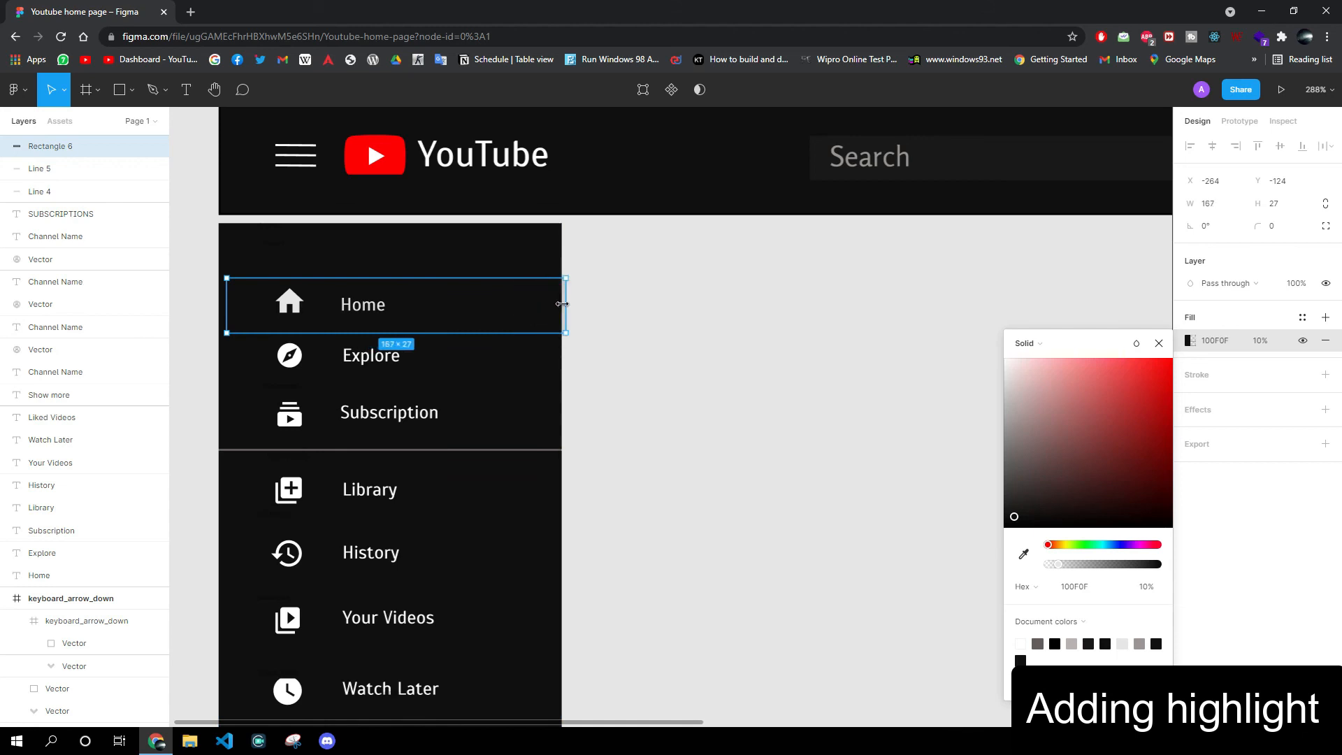
drag(229, 298, 220, 297)
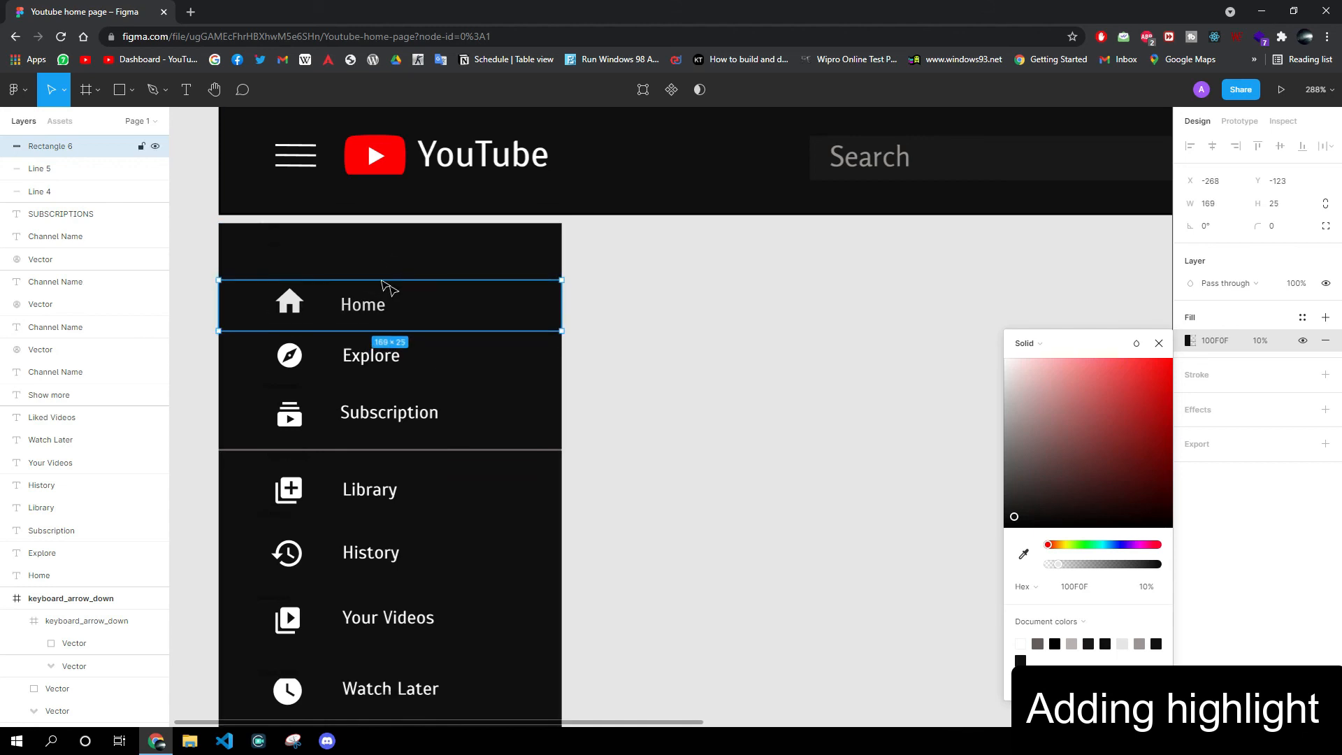
drag(386, 329, 387, 325)
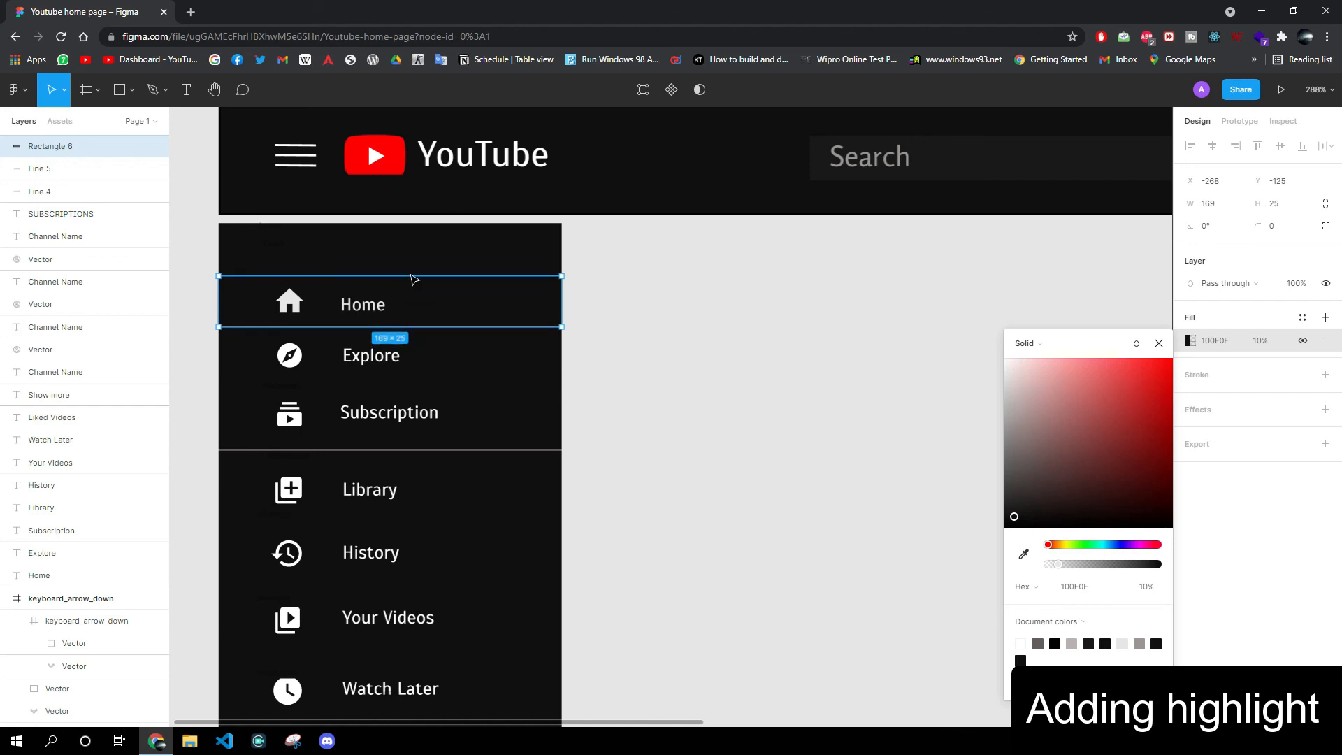
- Change the Home highlight rectangle's fill to the light colour F4E7E7 at 11% opacity
click(1076, 565)
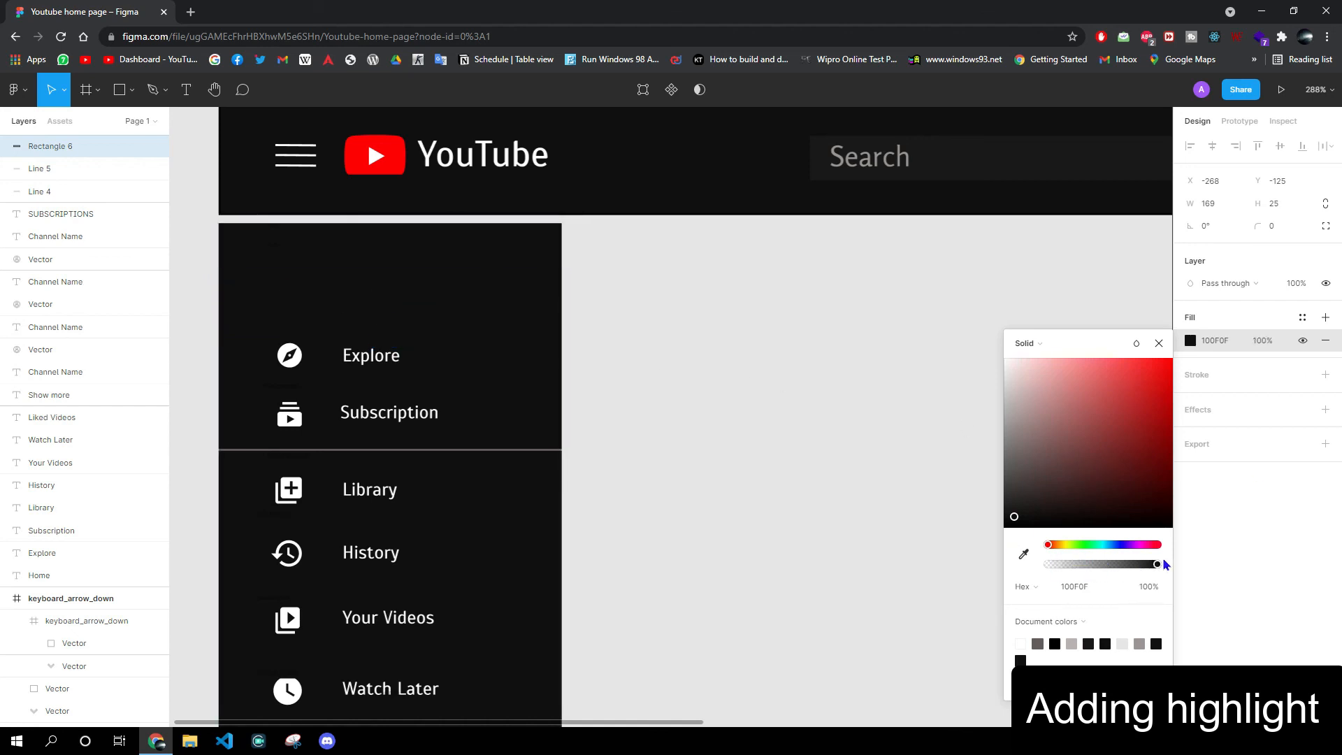
drag(1051, 568, 1061, 564)
click(1013, 380)
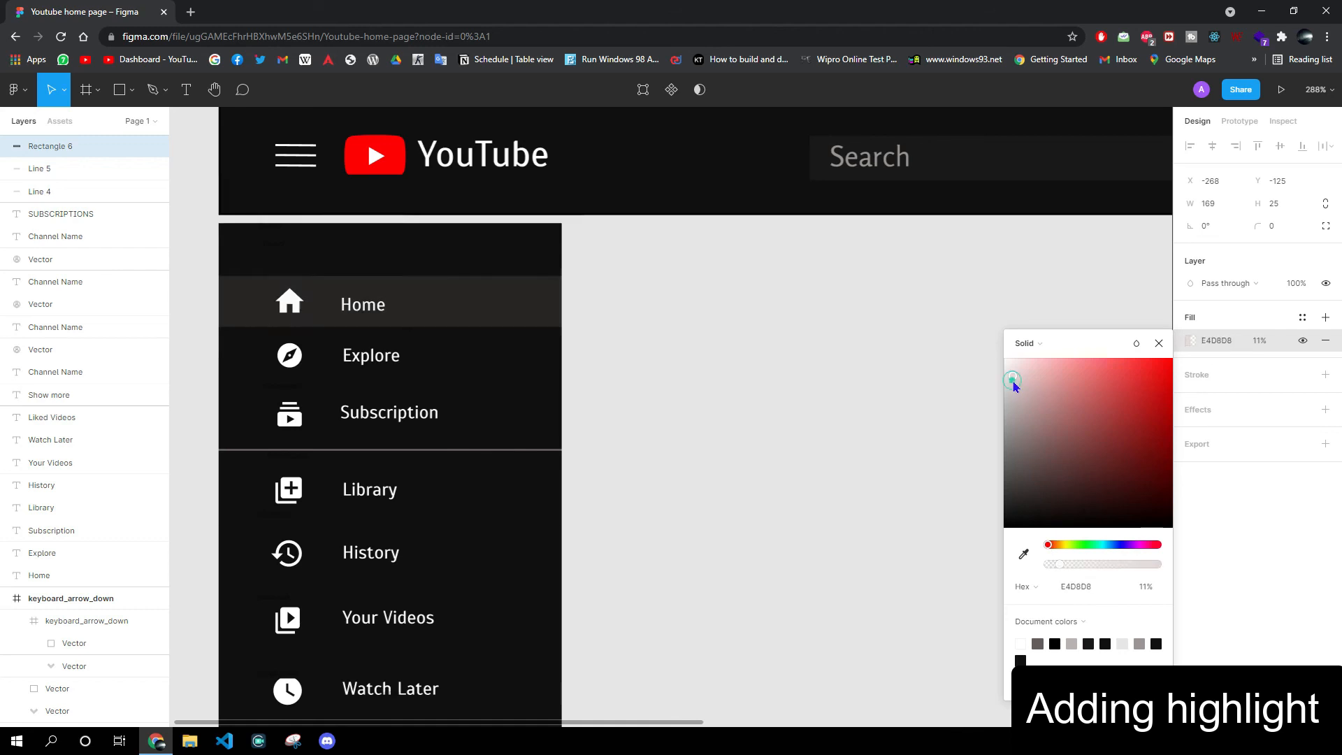
click(599, 346)
scroll(455, 357, down, 3)
scroll(409, 353, up, 3)
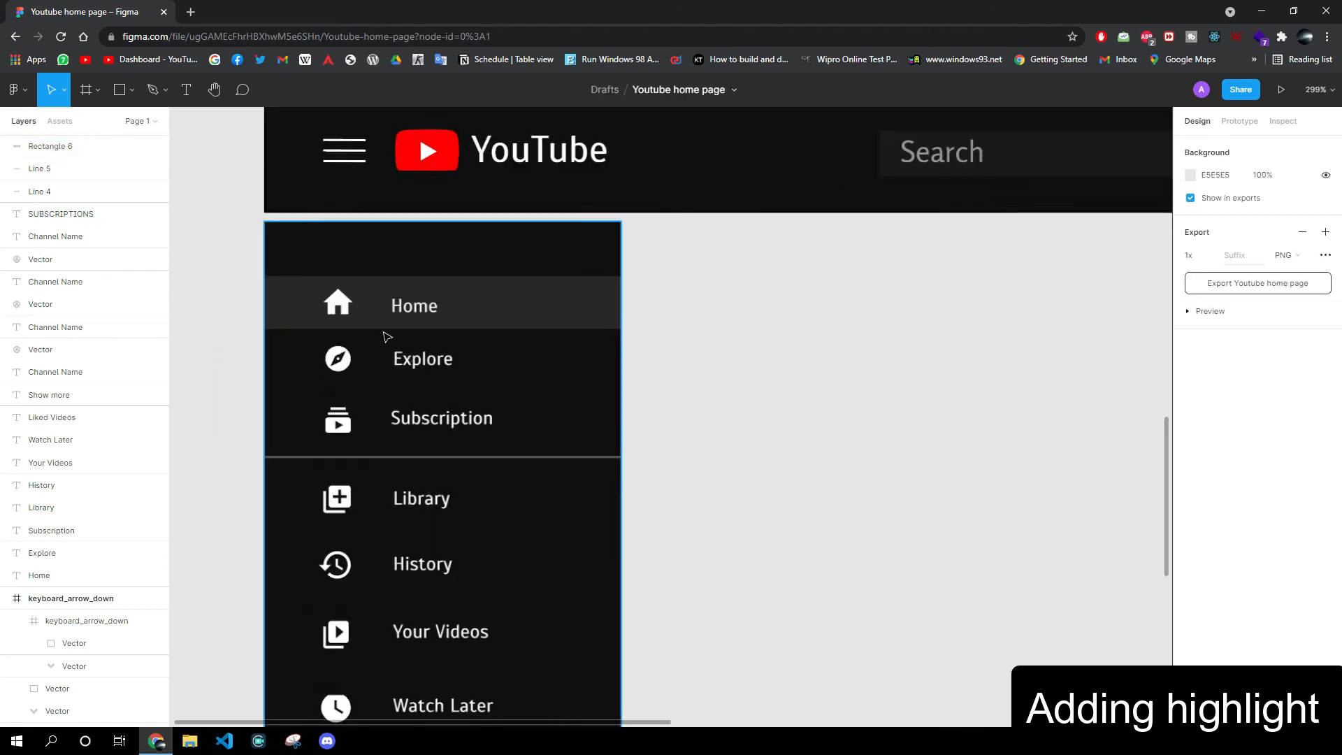
click(543, 306)
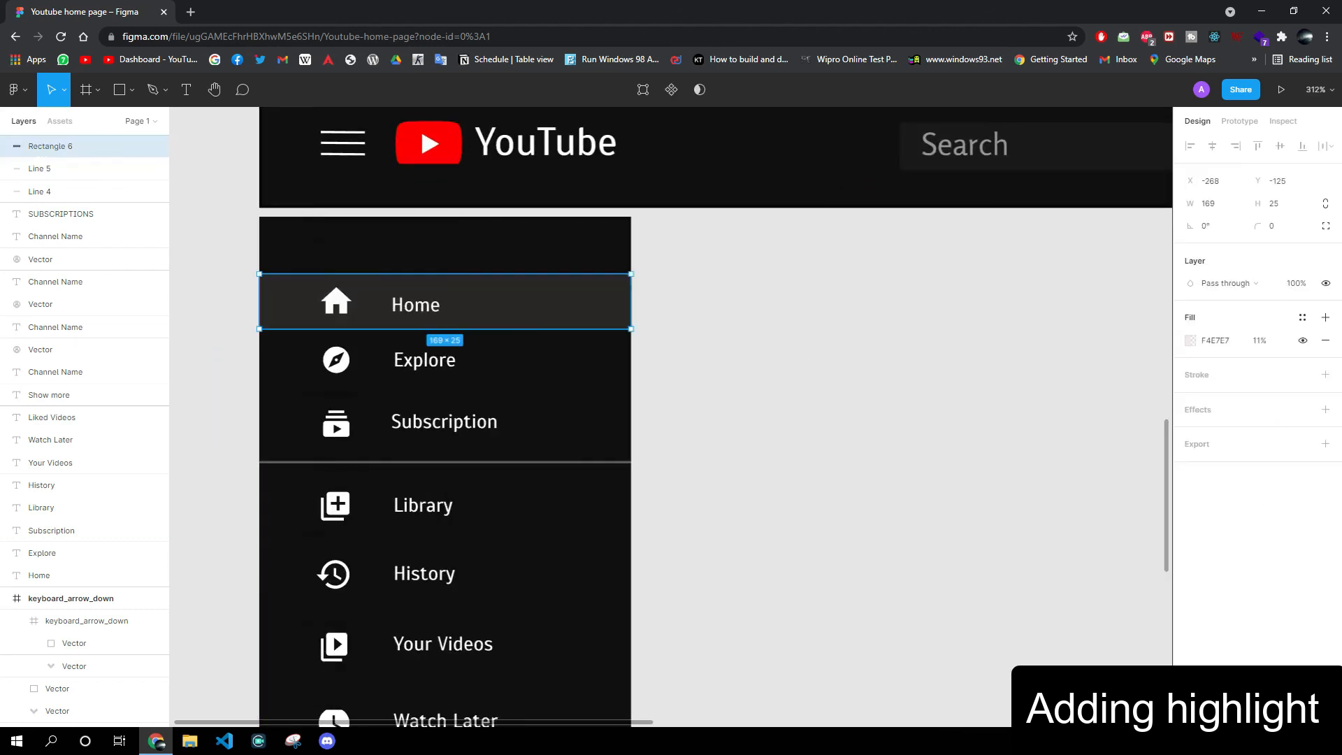
double_click(543, 305)
scroll(701, 350, down, 10)
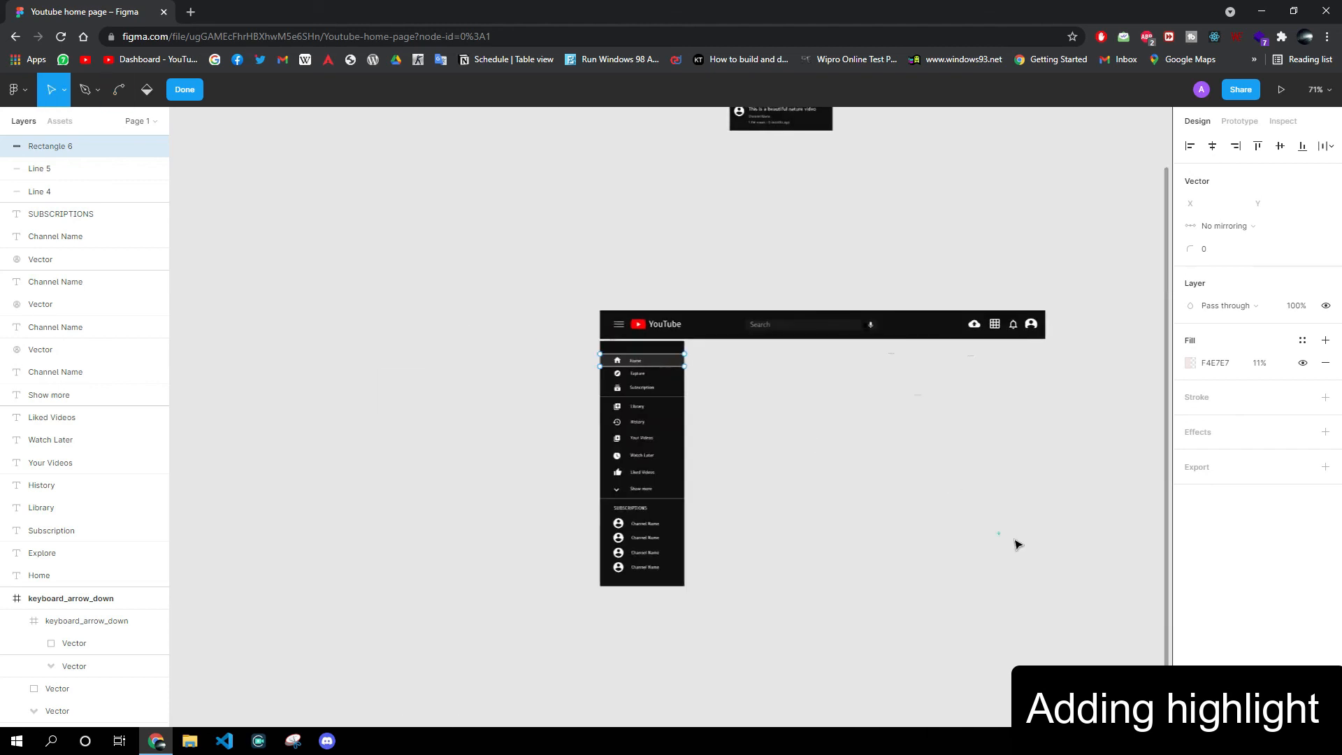
scroll(1018, 543, right, 2)
click(758, 473)
key(Escape)
key(Escape)
scroll(567, 410, up, 4)
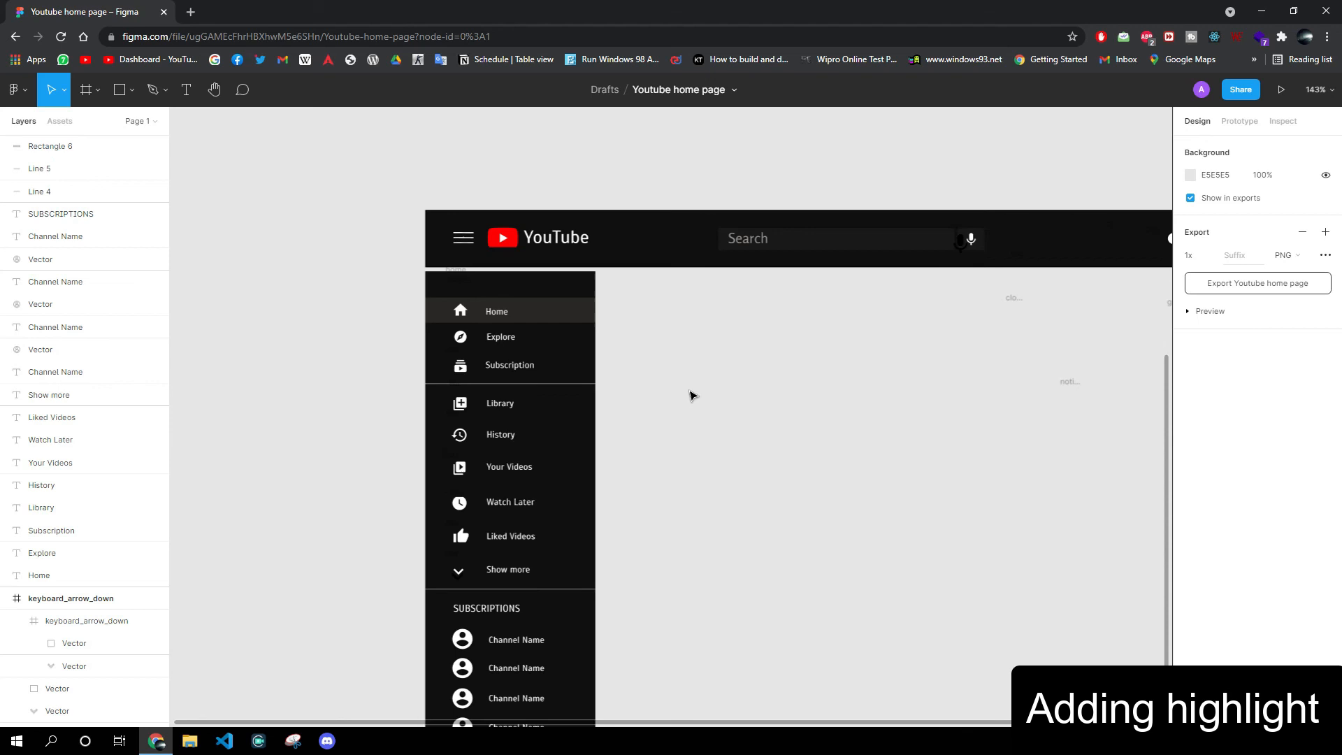
- Lighten the sidebar background rectangle's fill colour to 1B1919
double_click(581, 569)
click(1191, 363)
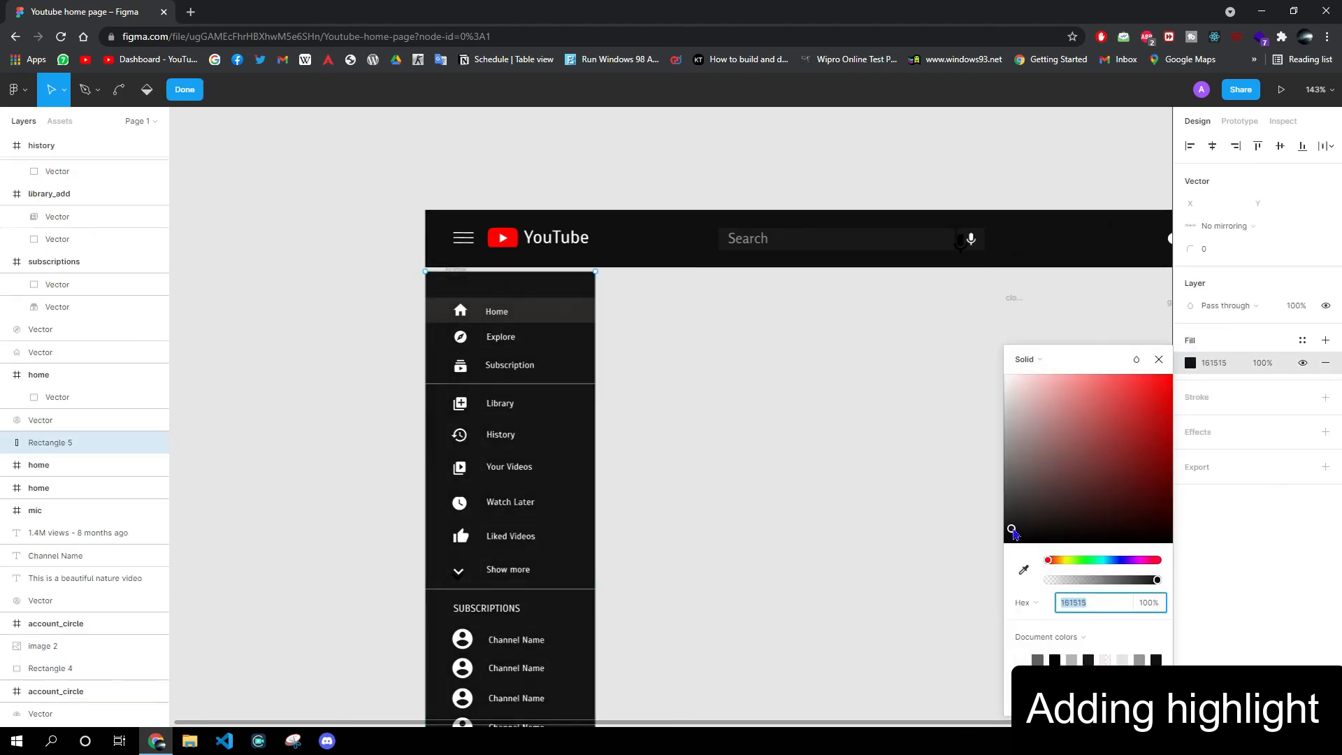
drag(1016, 535, 1015, 533)
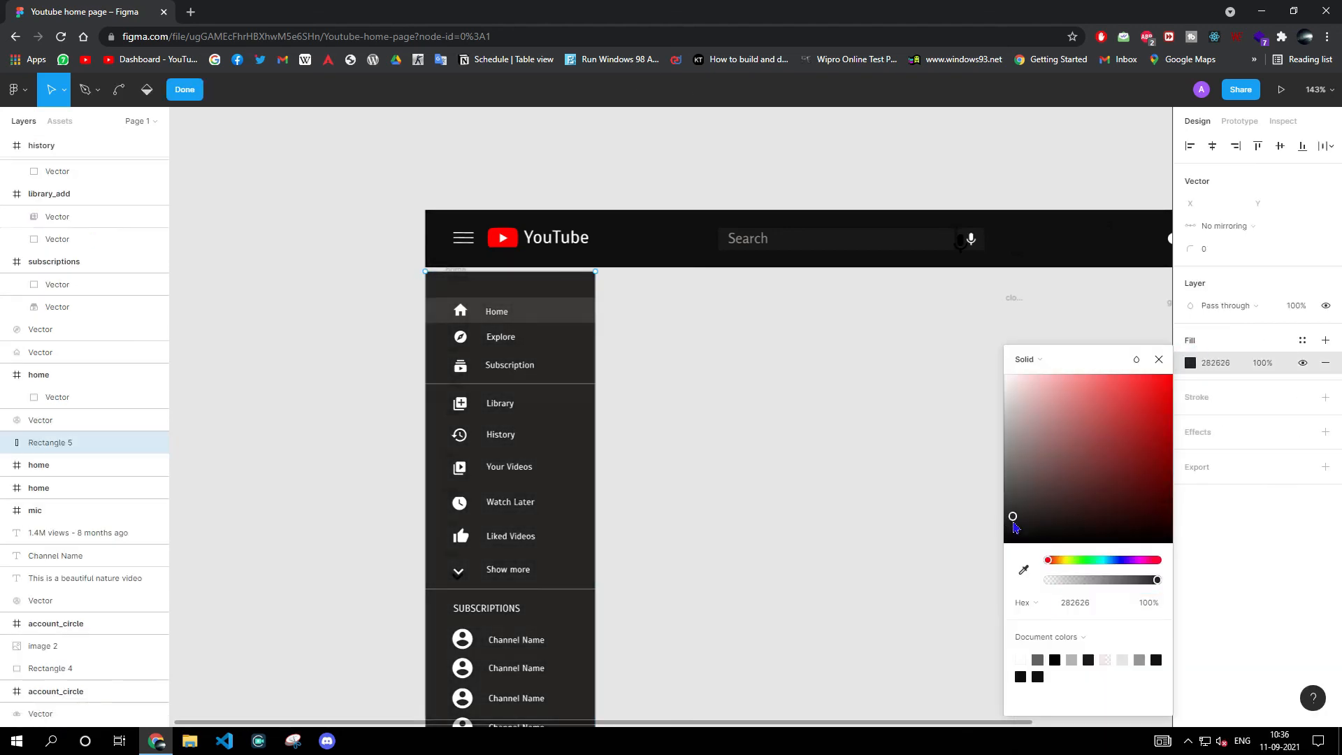
click(886, 419)
scroll(958, 470, down, 2)
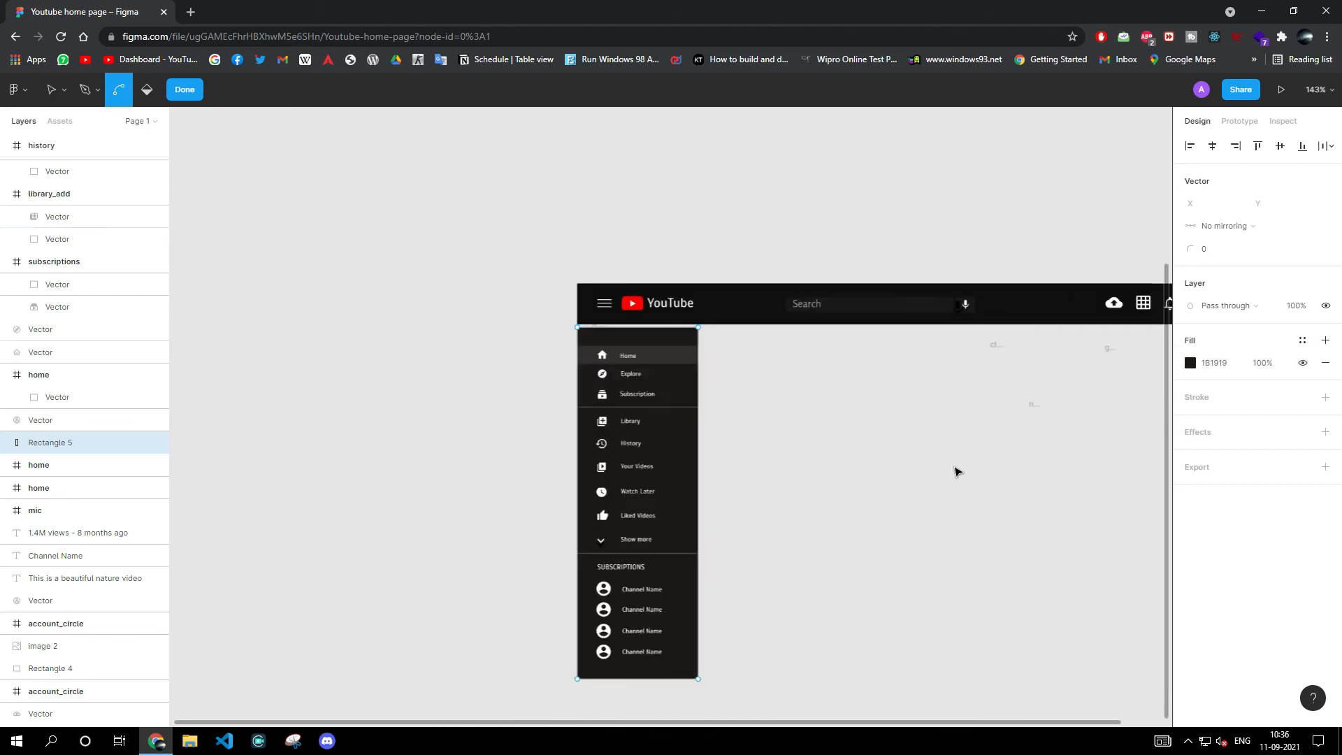